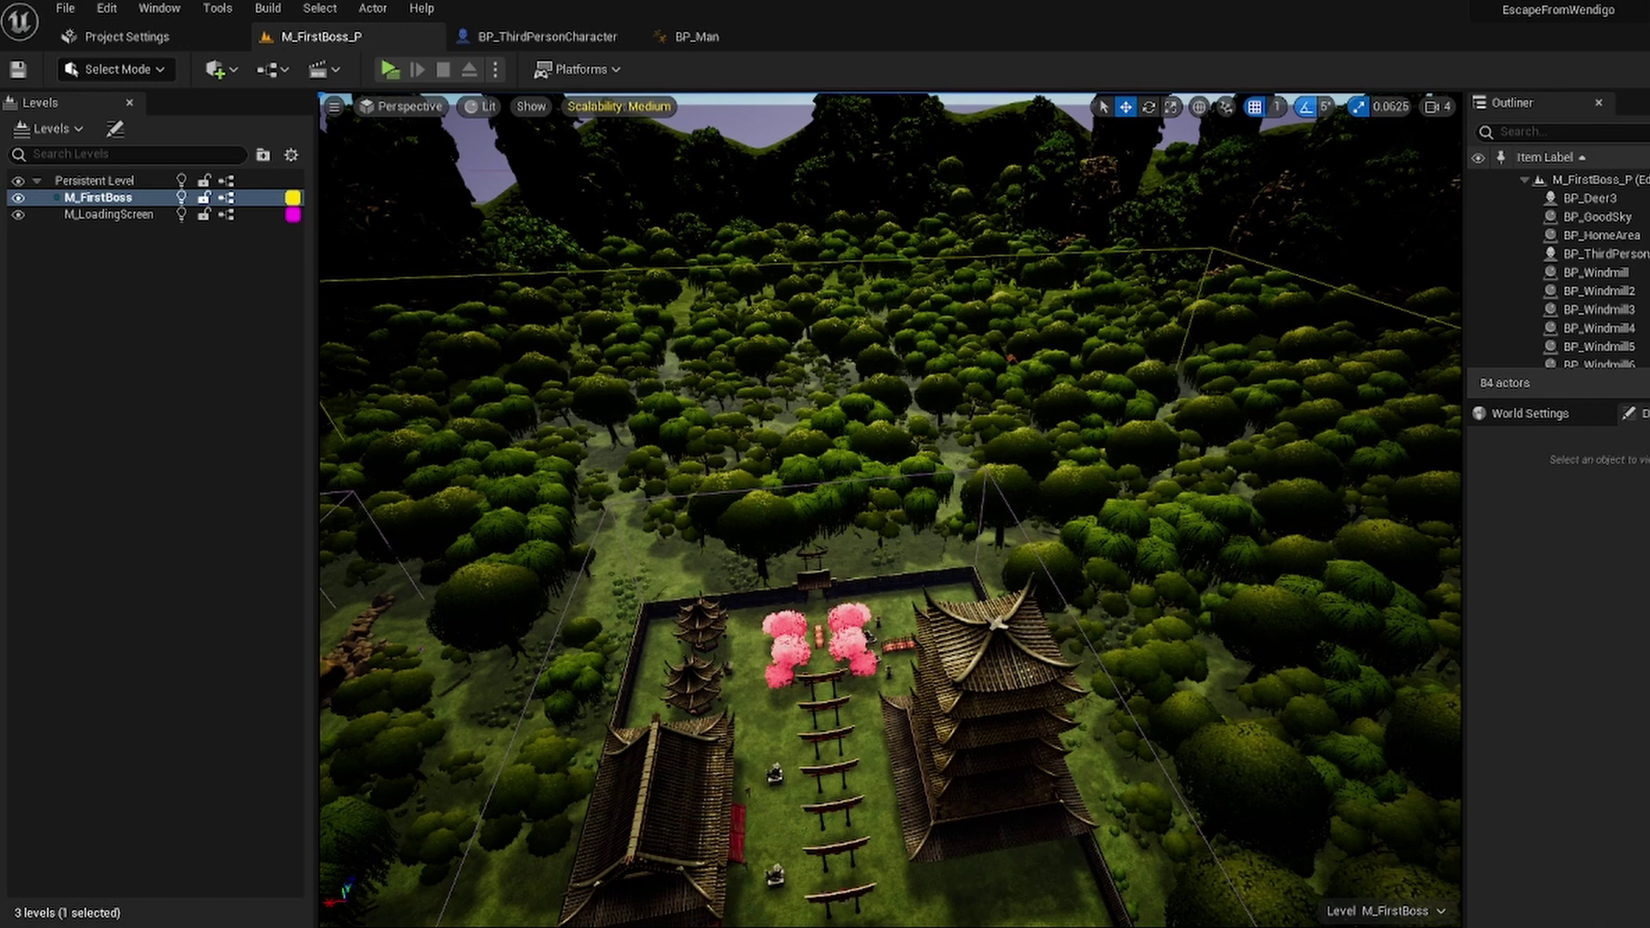
- Search the Editor Preferences for "procedur" to check the Procedural Foliage option, and close the preferences
left_click(108, 11)
left_click(225, 263)
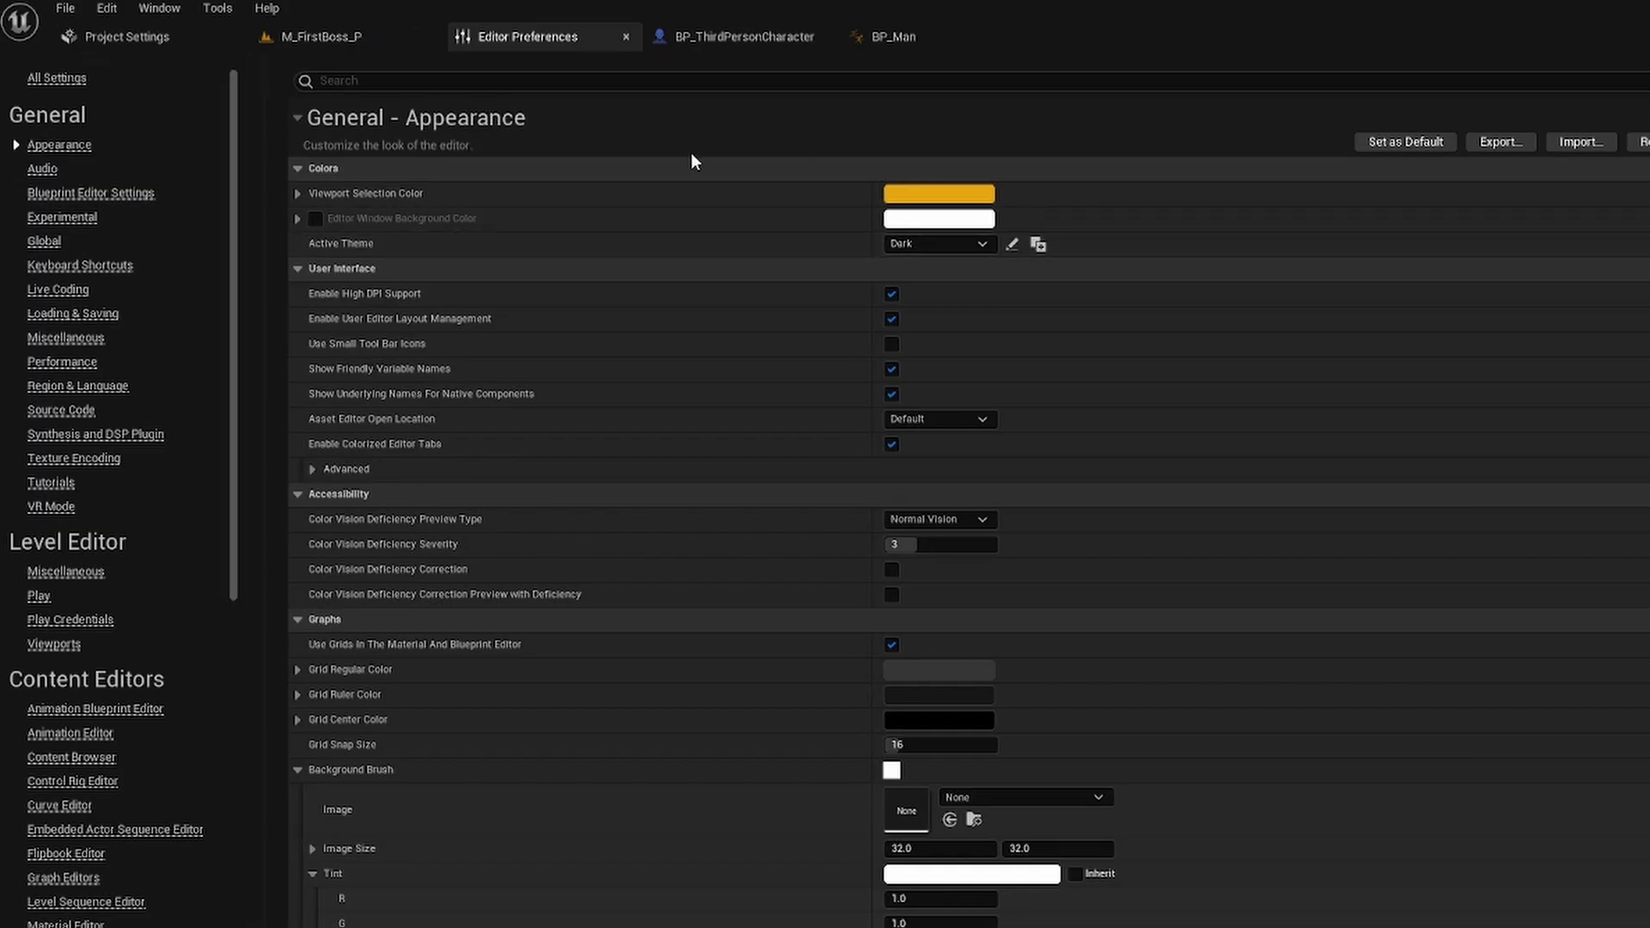
left_click(384, 78)
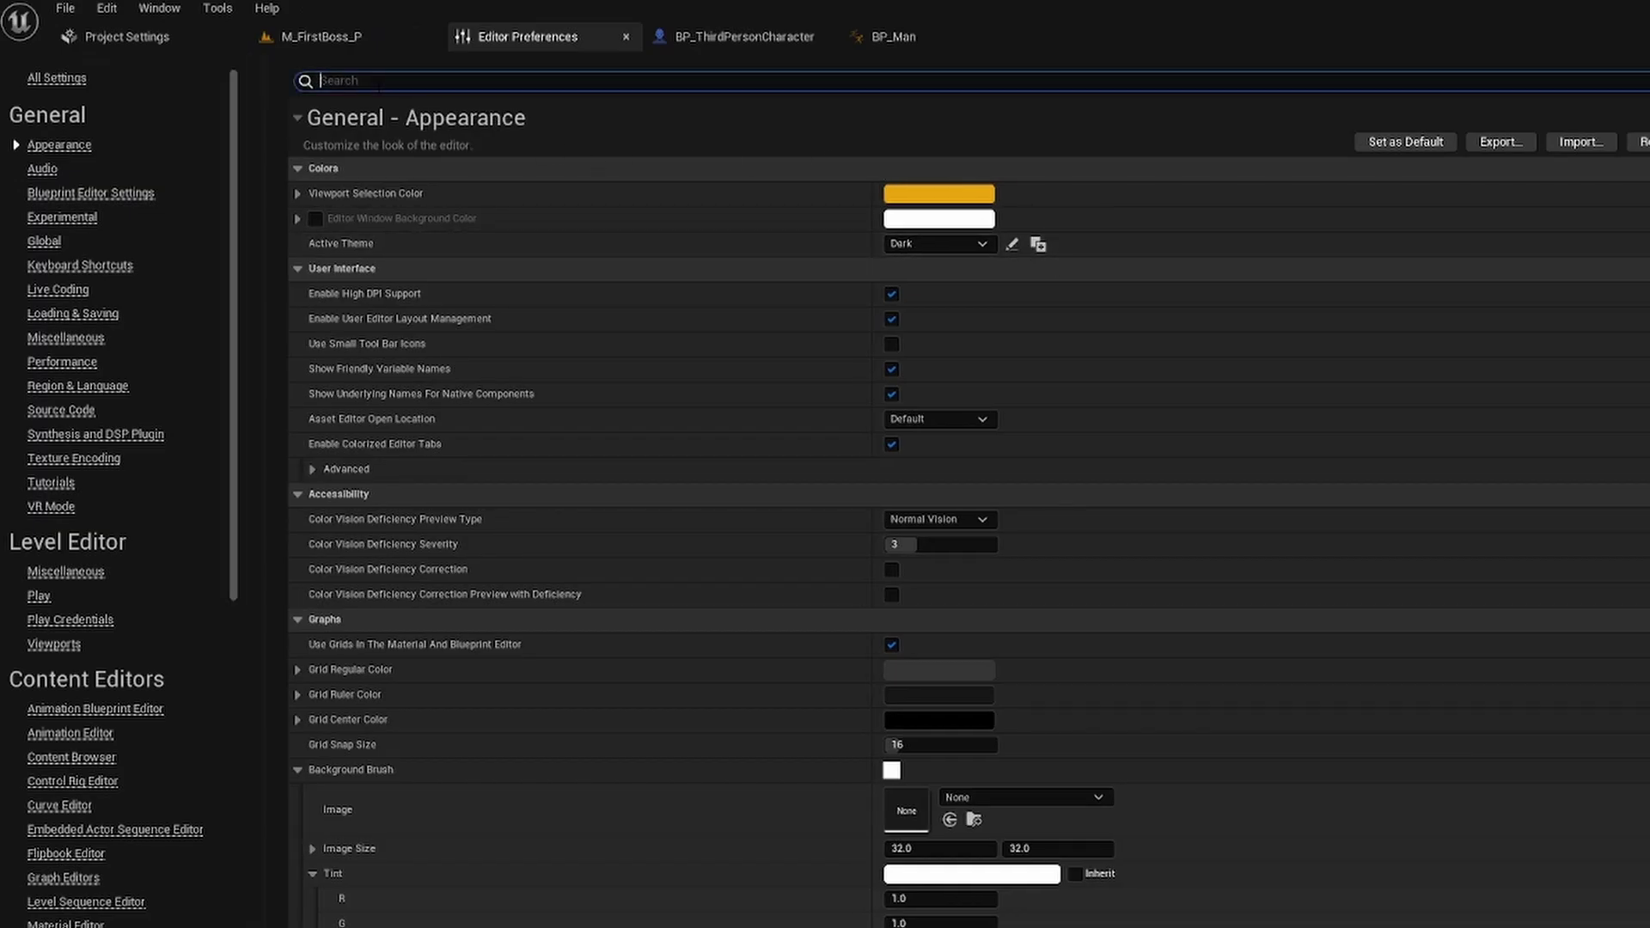
type("procedur")
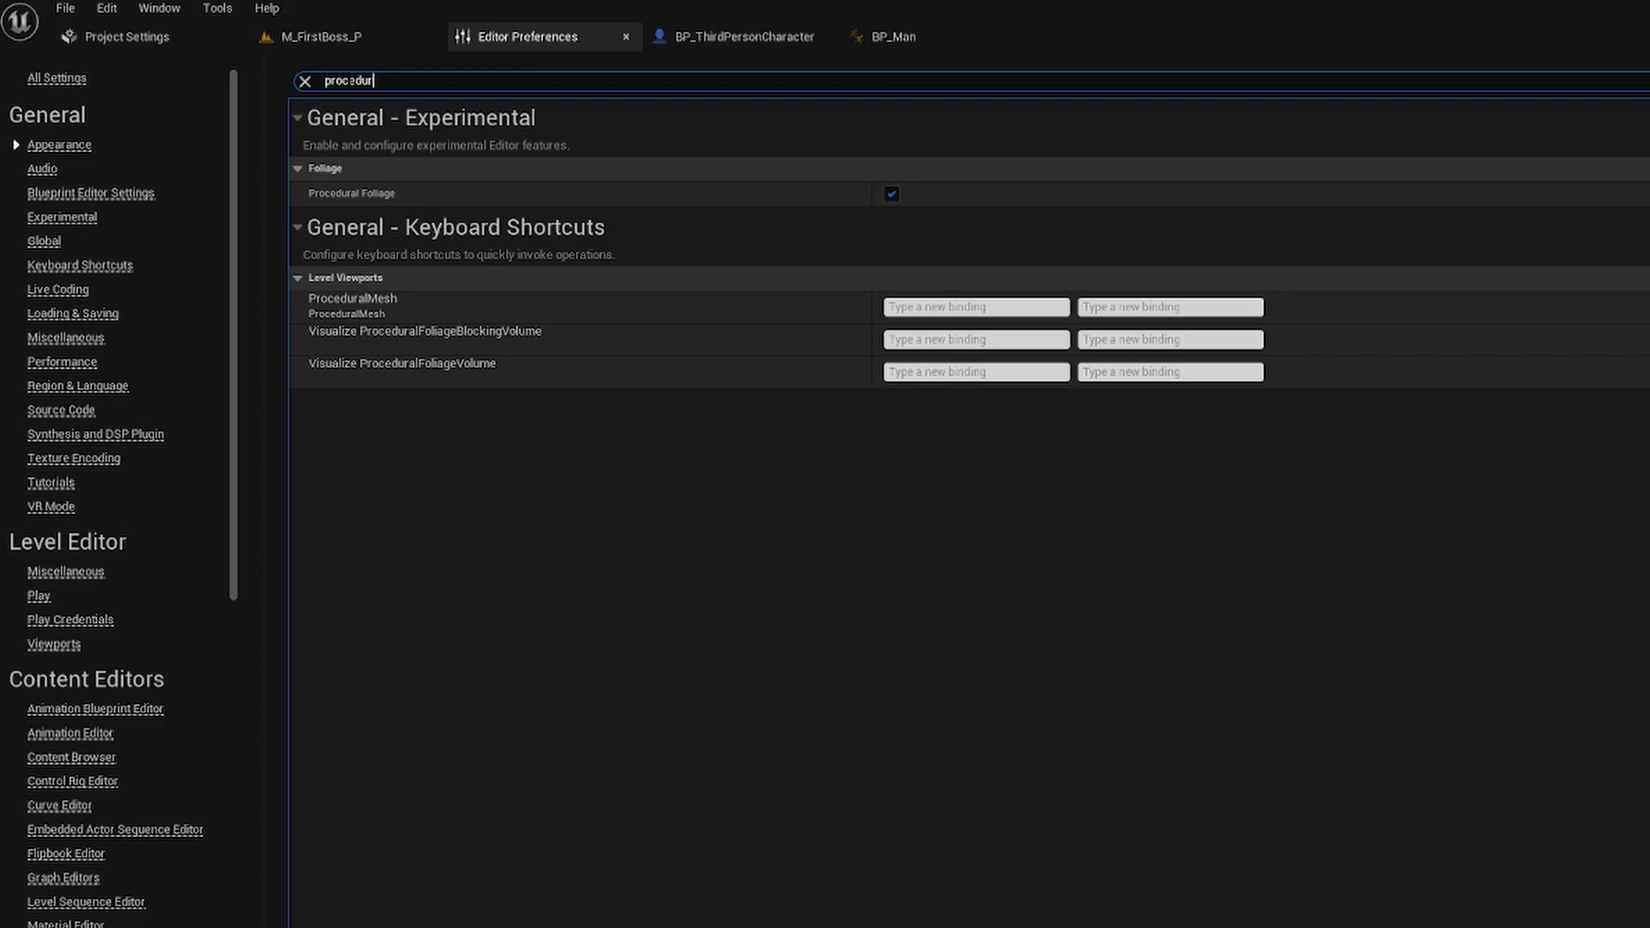
left_click(626, 36)
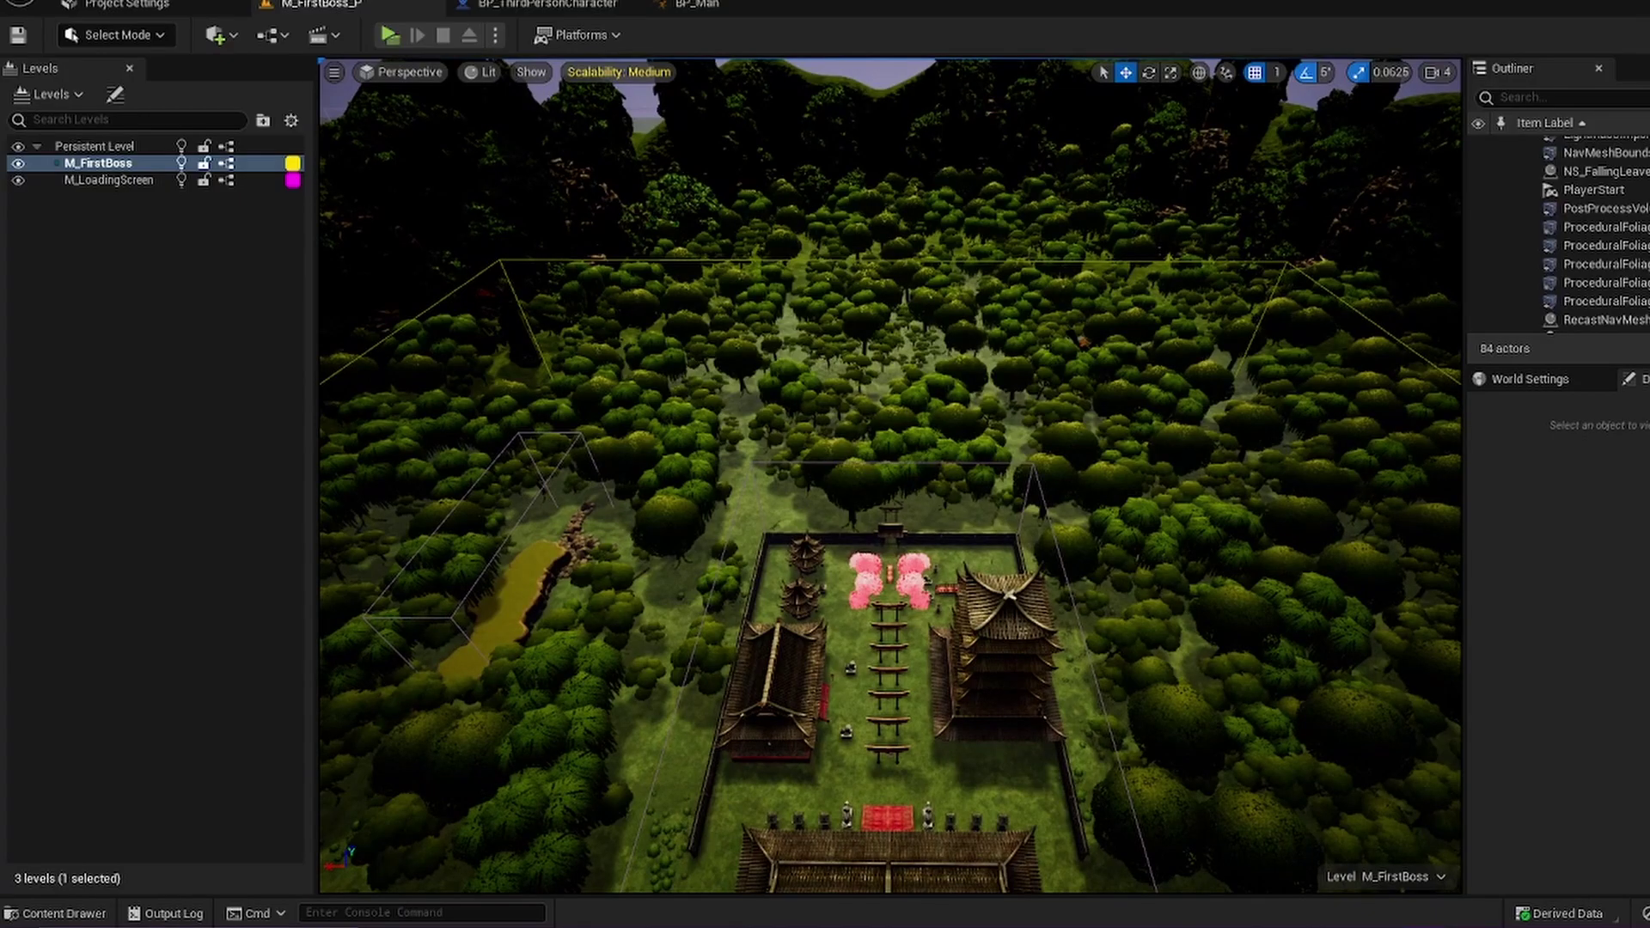
- Browse the volume actors that can be placed in the level, filtering the list by "pro"
left_click(215, 34)
mouse_move(345, 295)
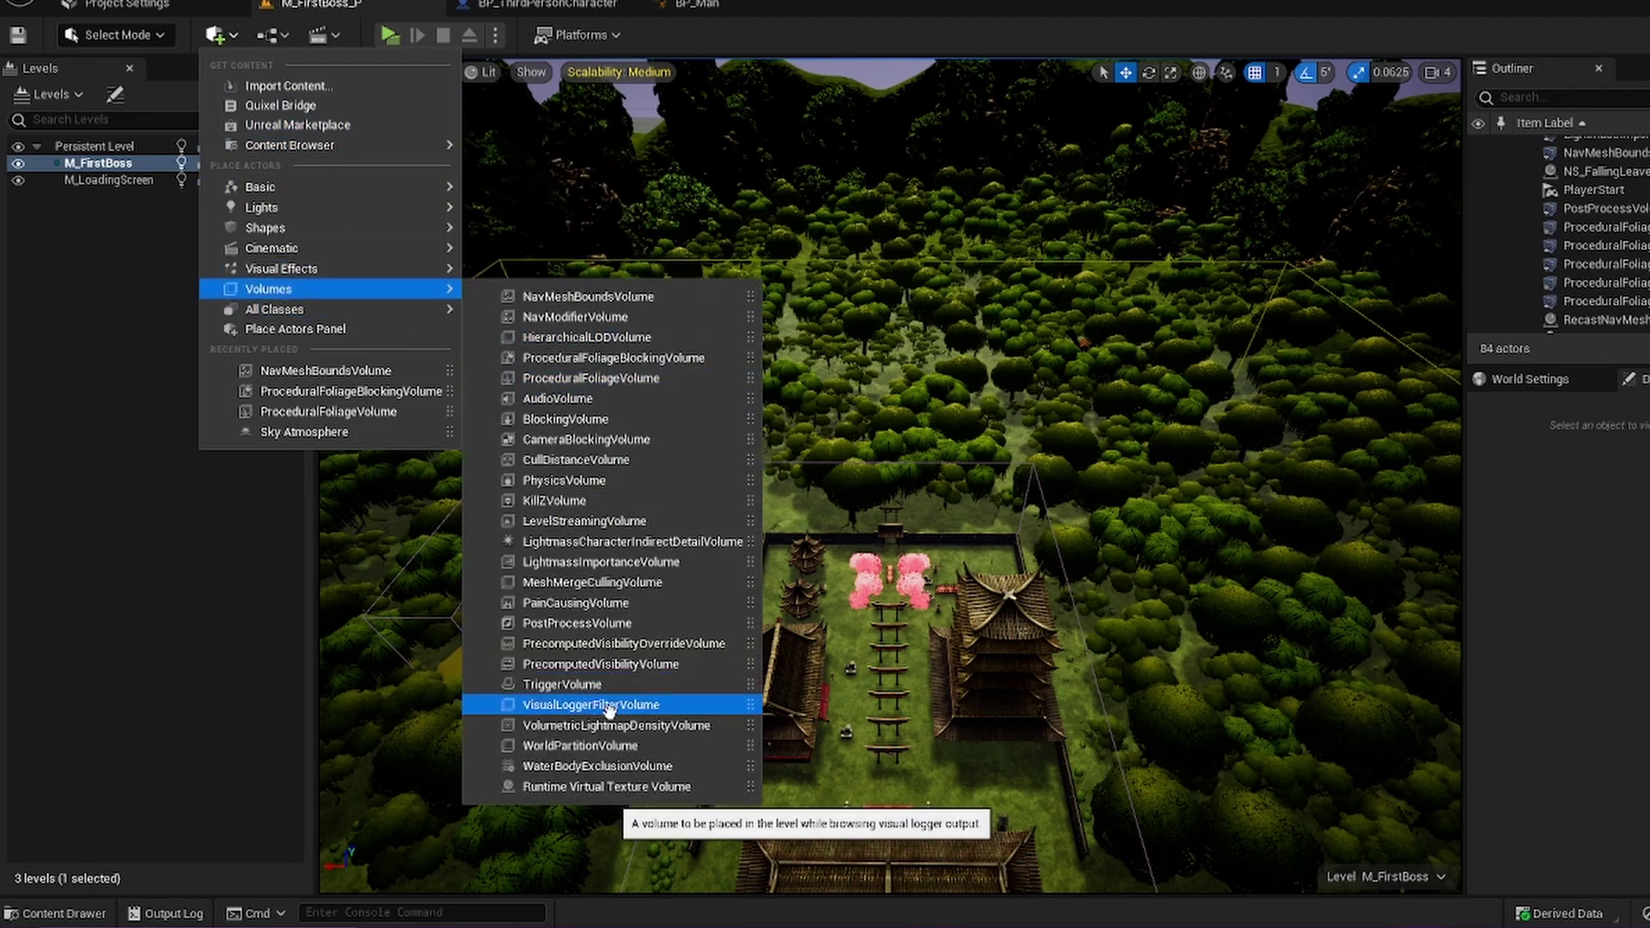
type("pro")
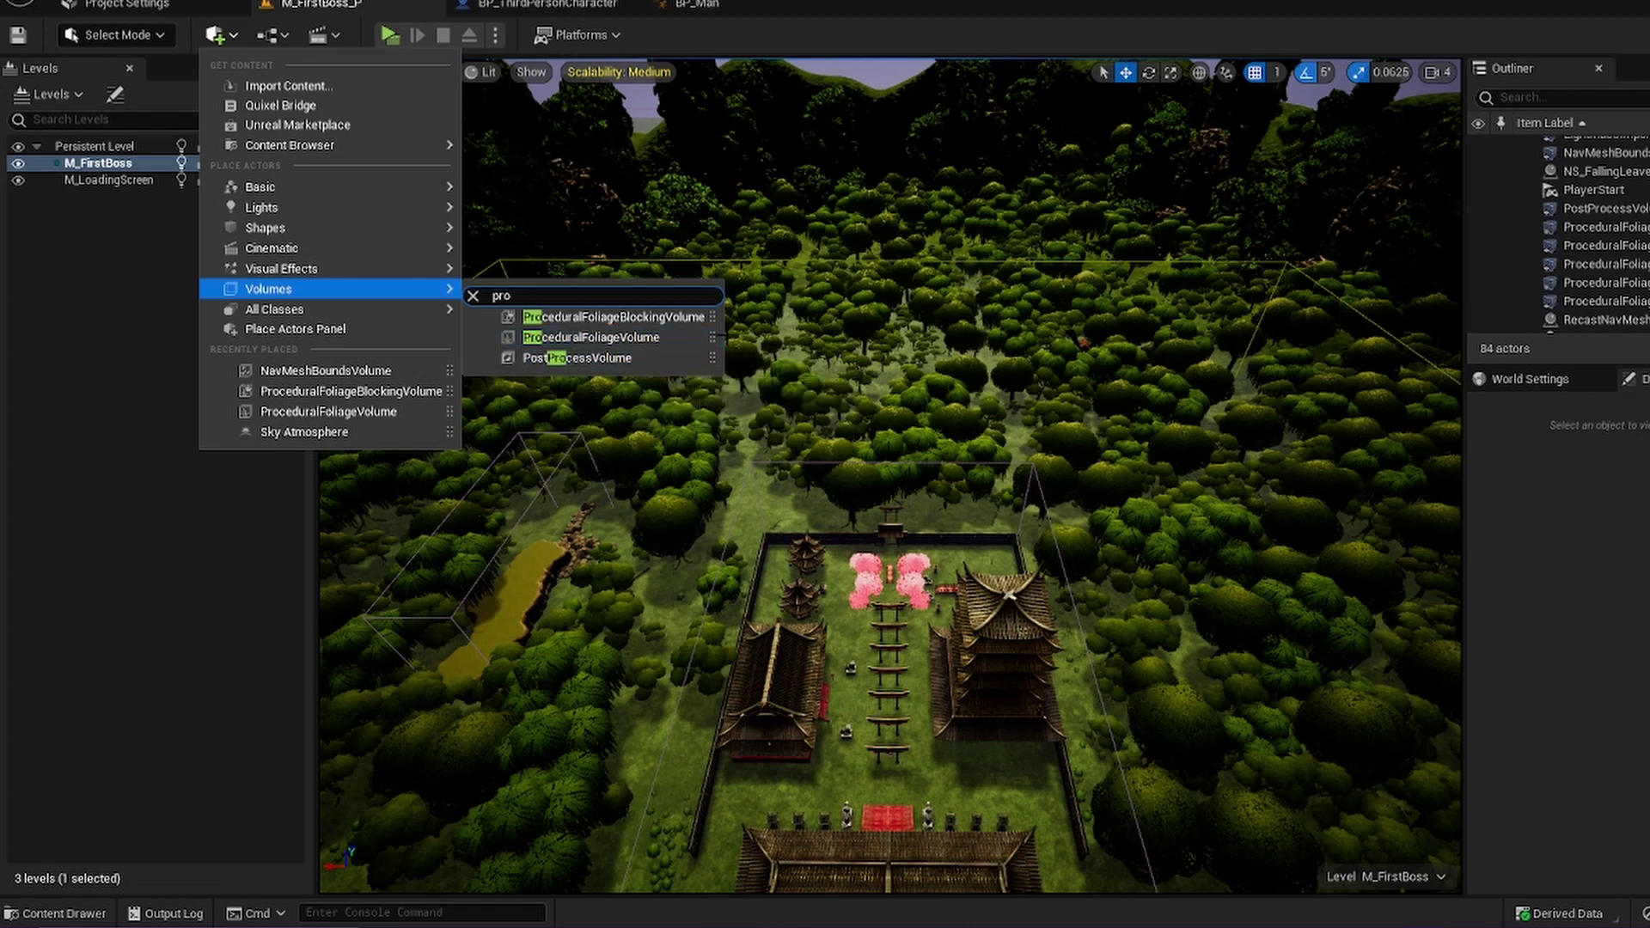
- Inspect the level's procedural foliage actors one by one: the blocking volume, bushes, grass and trees
right_click_drag(859, 516, 860, 447)
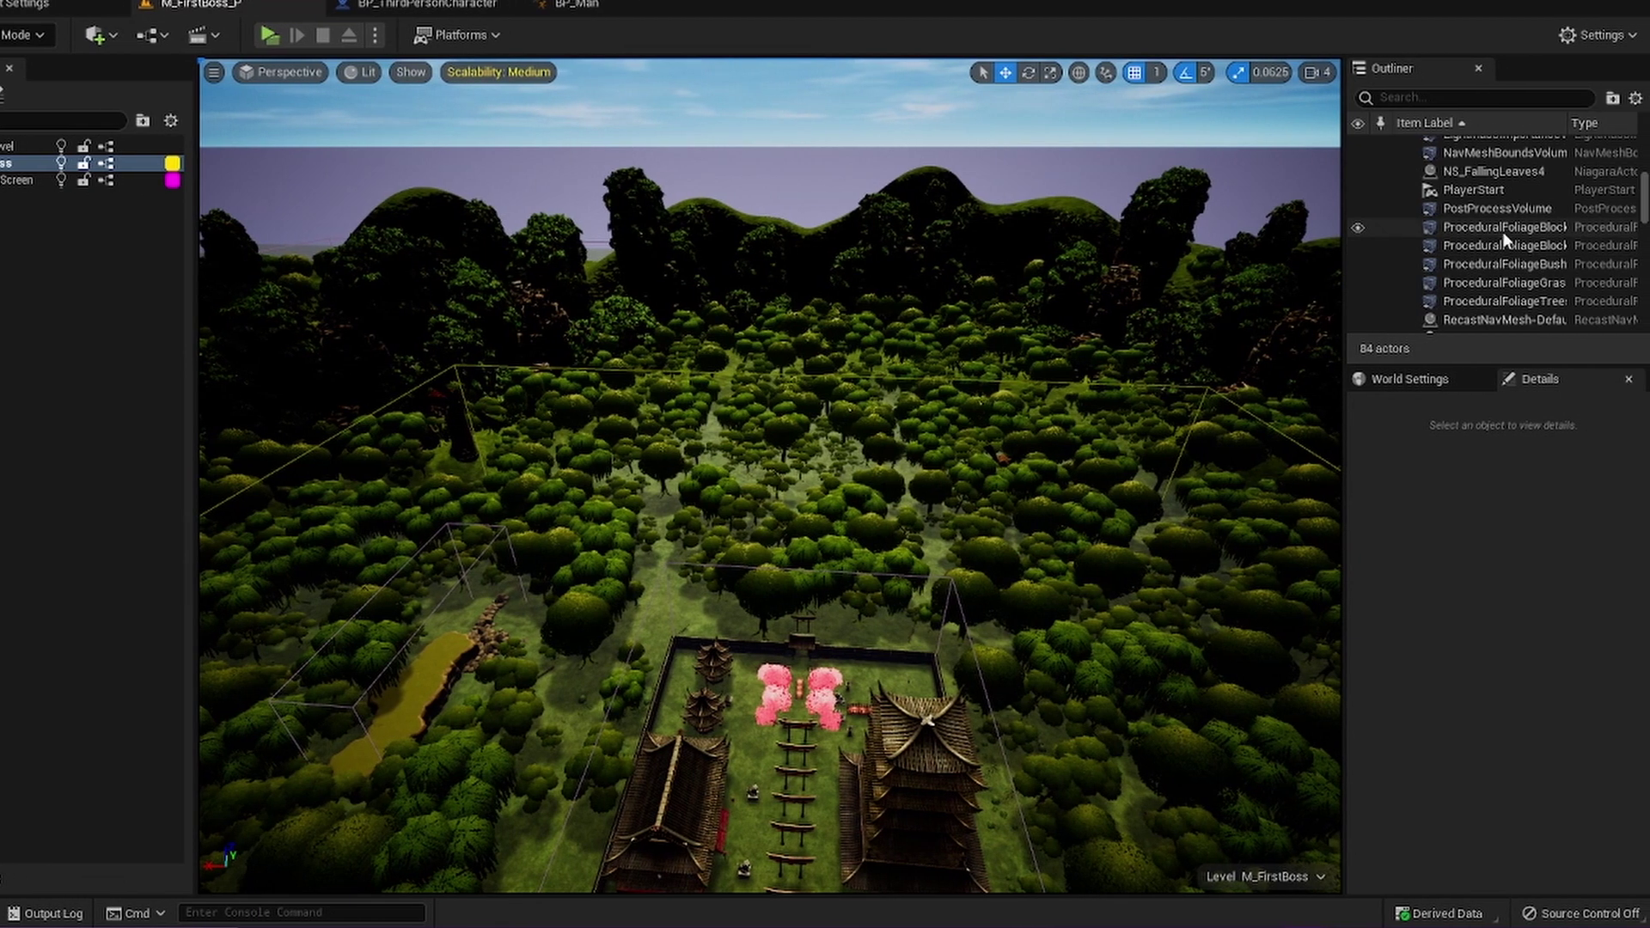
left_click(1530, 229)
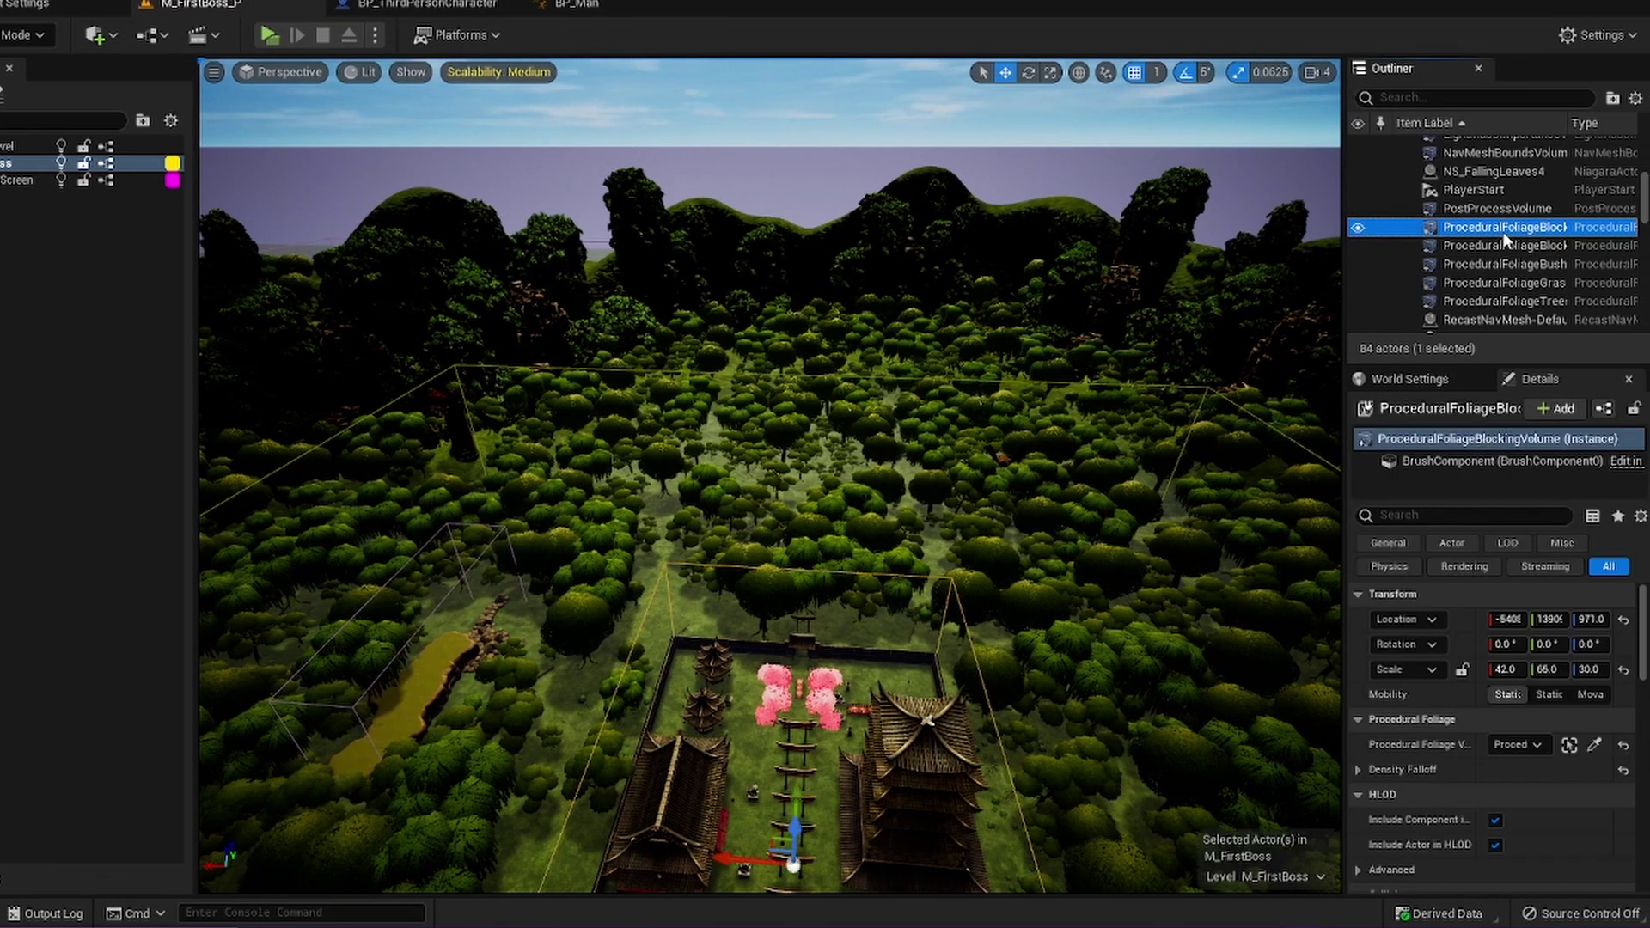
left_click(1501, 266)
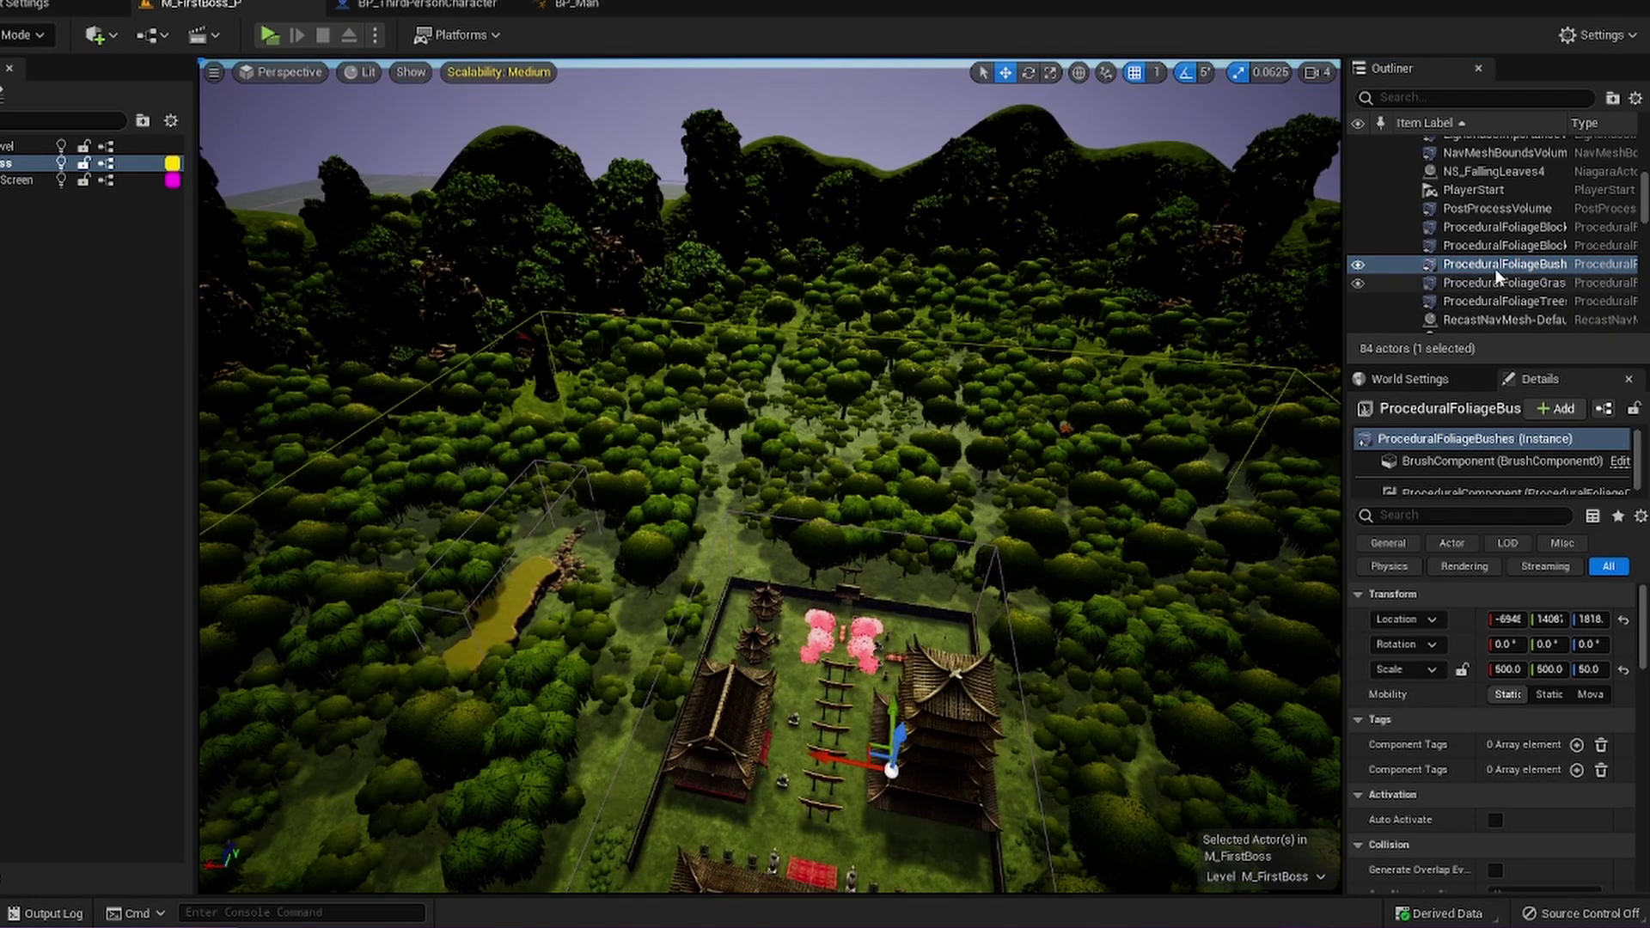
left_click(1502, 283)
left_click(1491, 303)
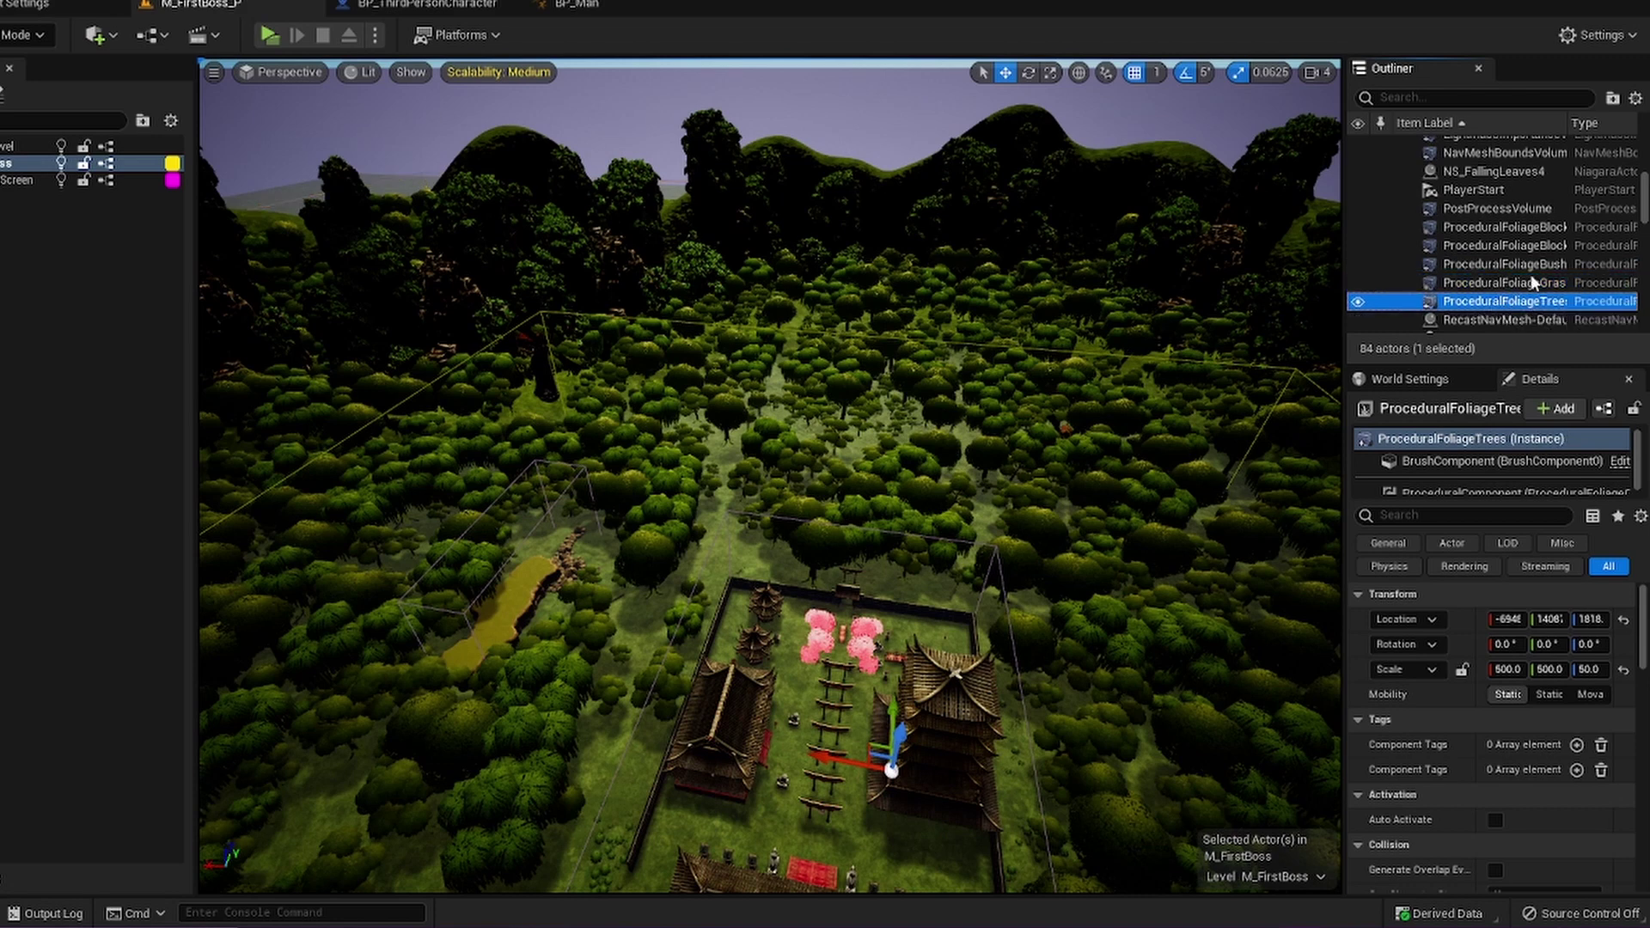
- Check the Procedural Foliage settings of ProceduralFoliageTrees and locate its assigned foliage spawner among the project assets
scroll(1446, 750, "down", 8)
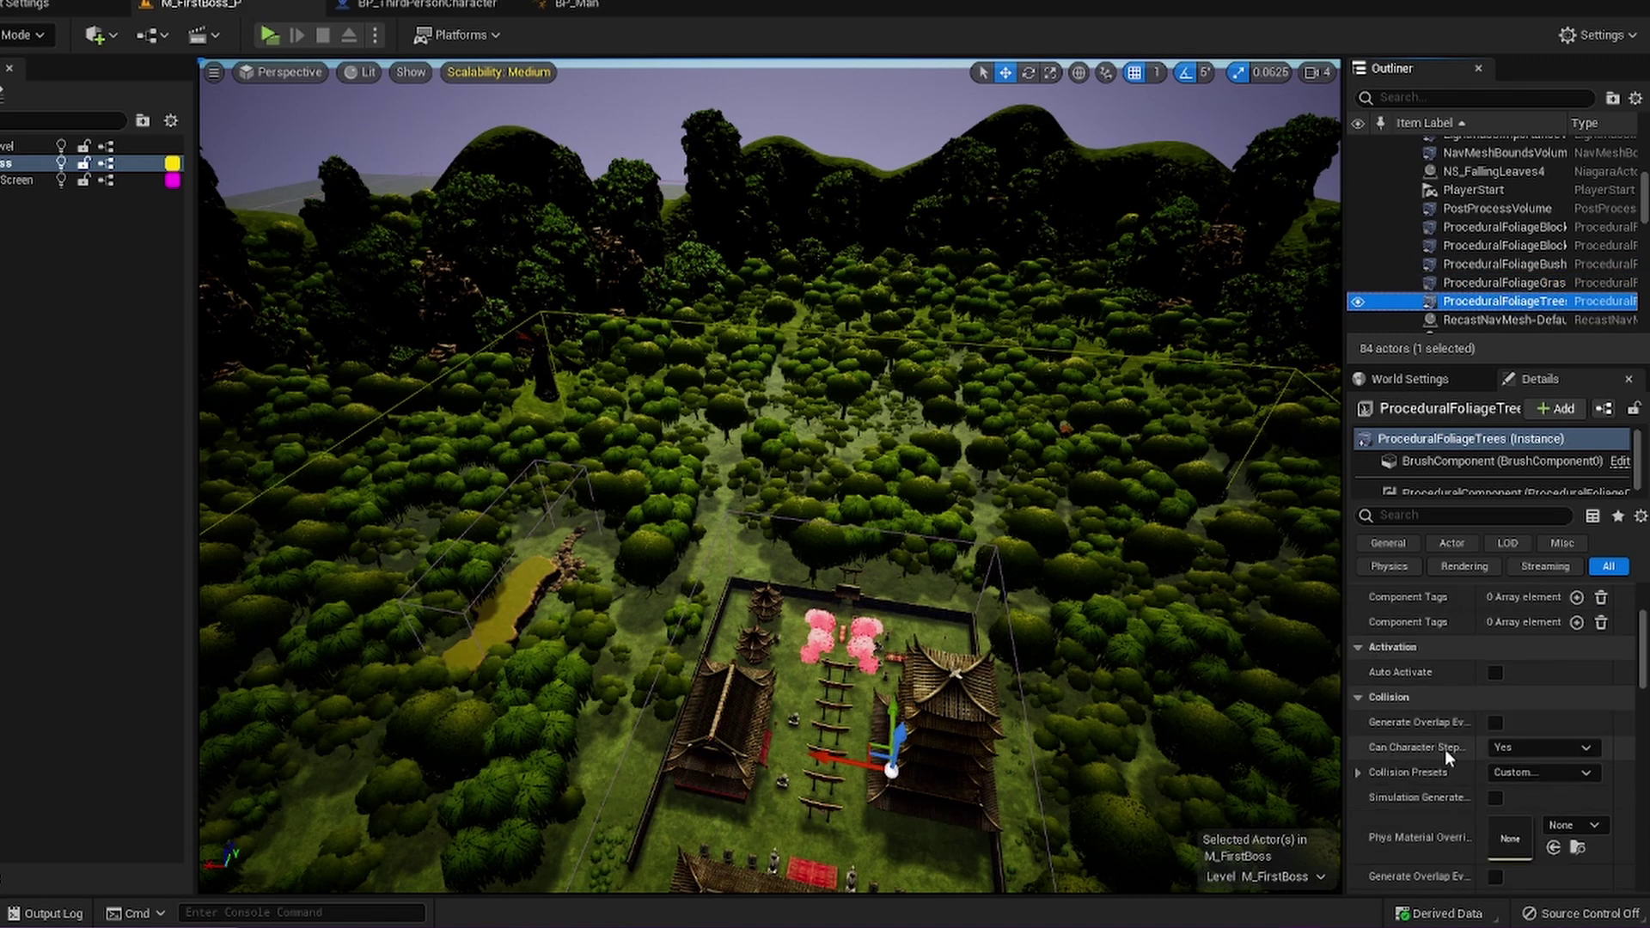
scroll(1445, 750, "down", 5)
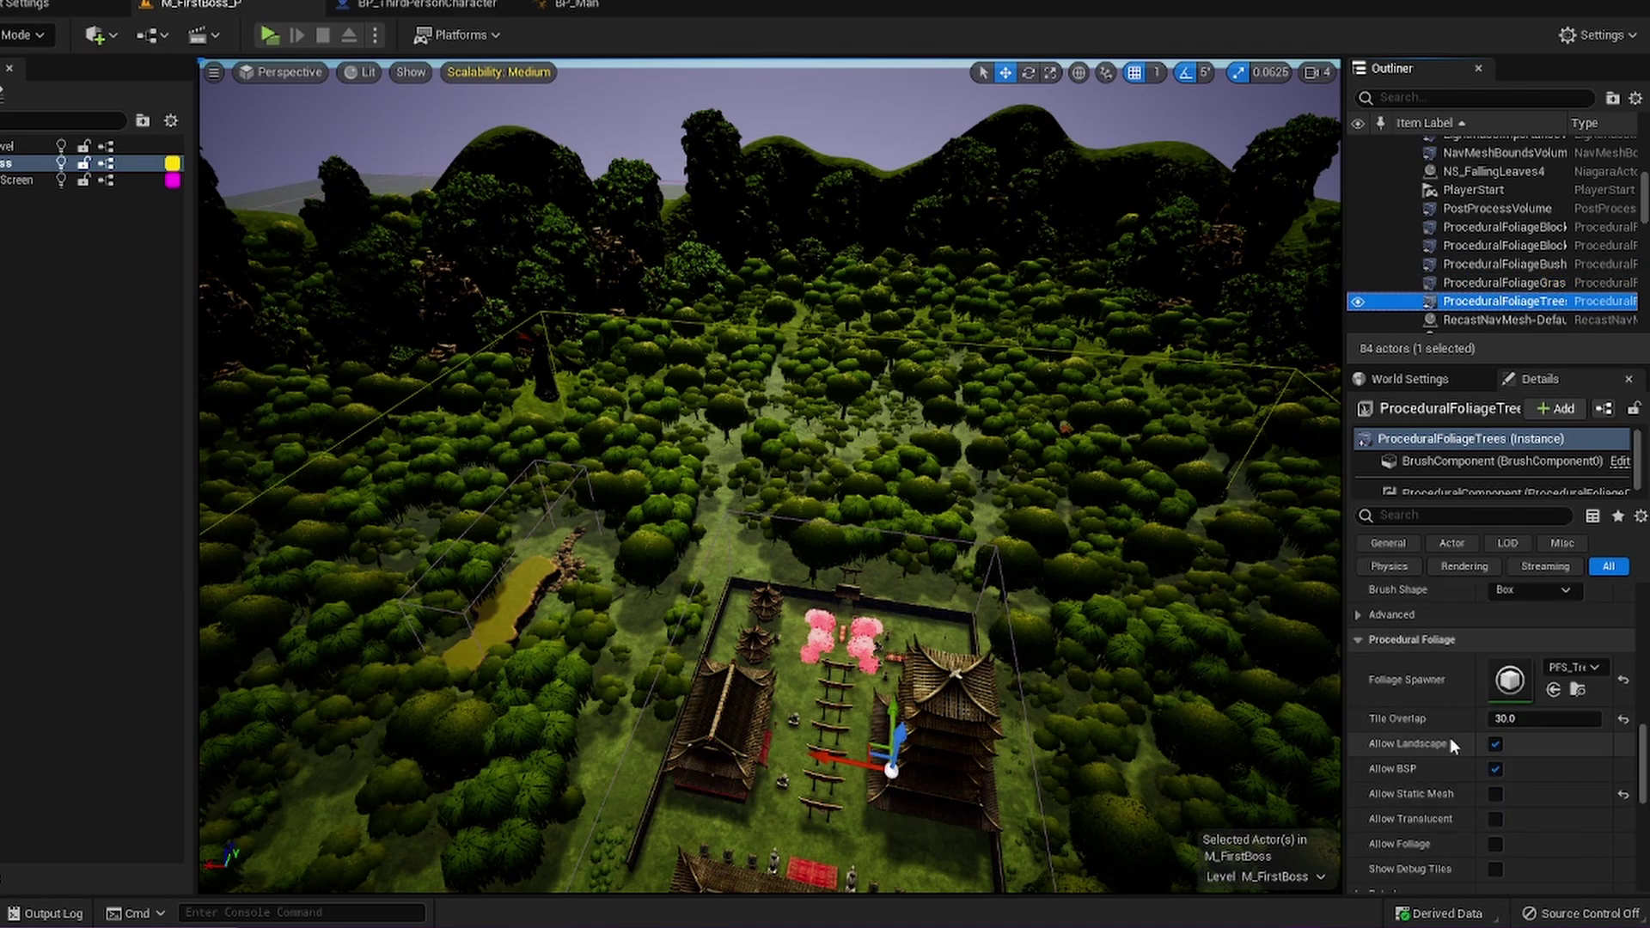
left_click(1572, 689)
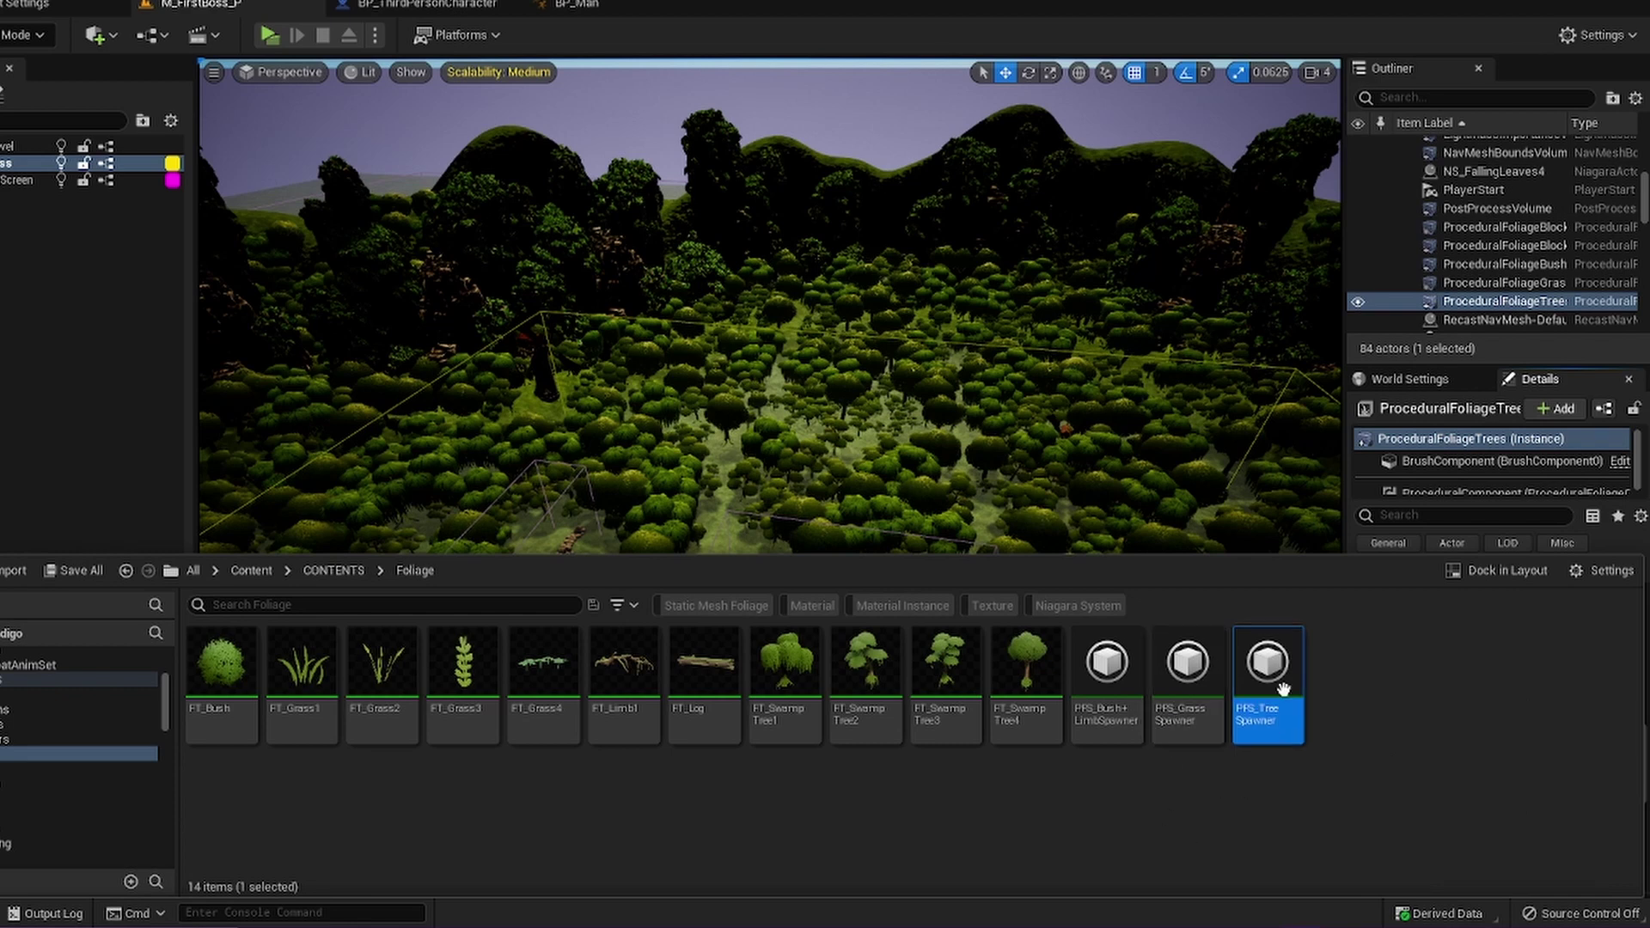
- View the foliage asset types that can be created in the Foliage folder, without creating one
left_click(982, 760)
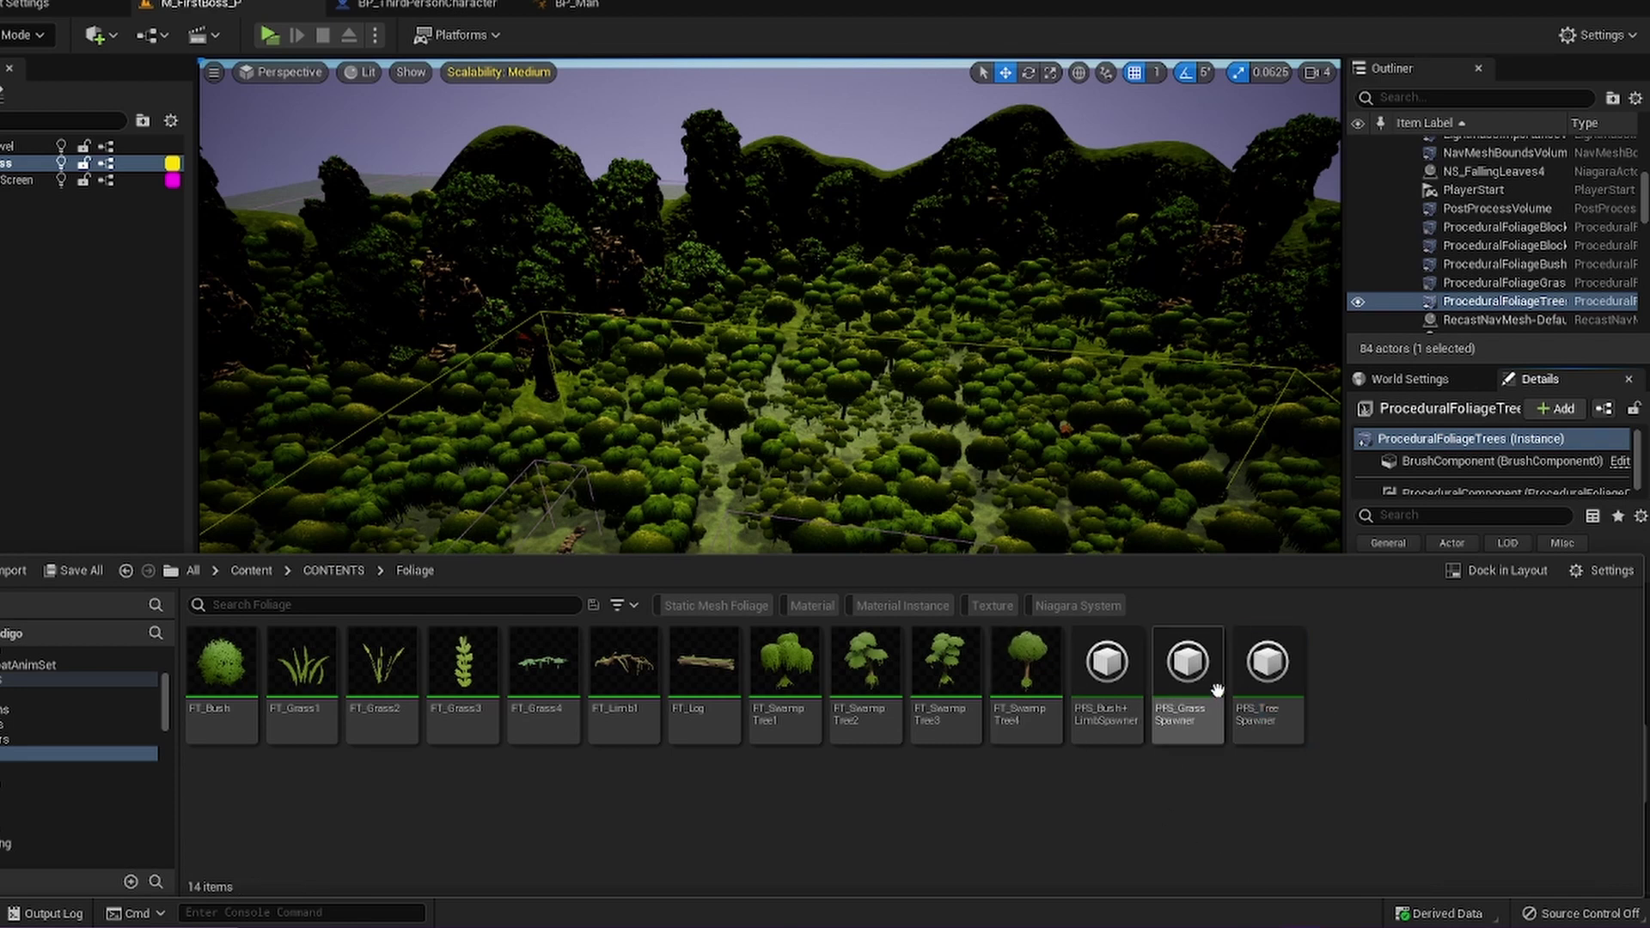
right_click(1365, 688)
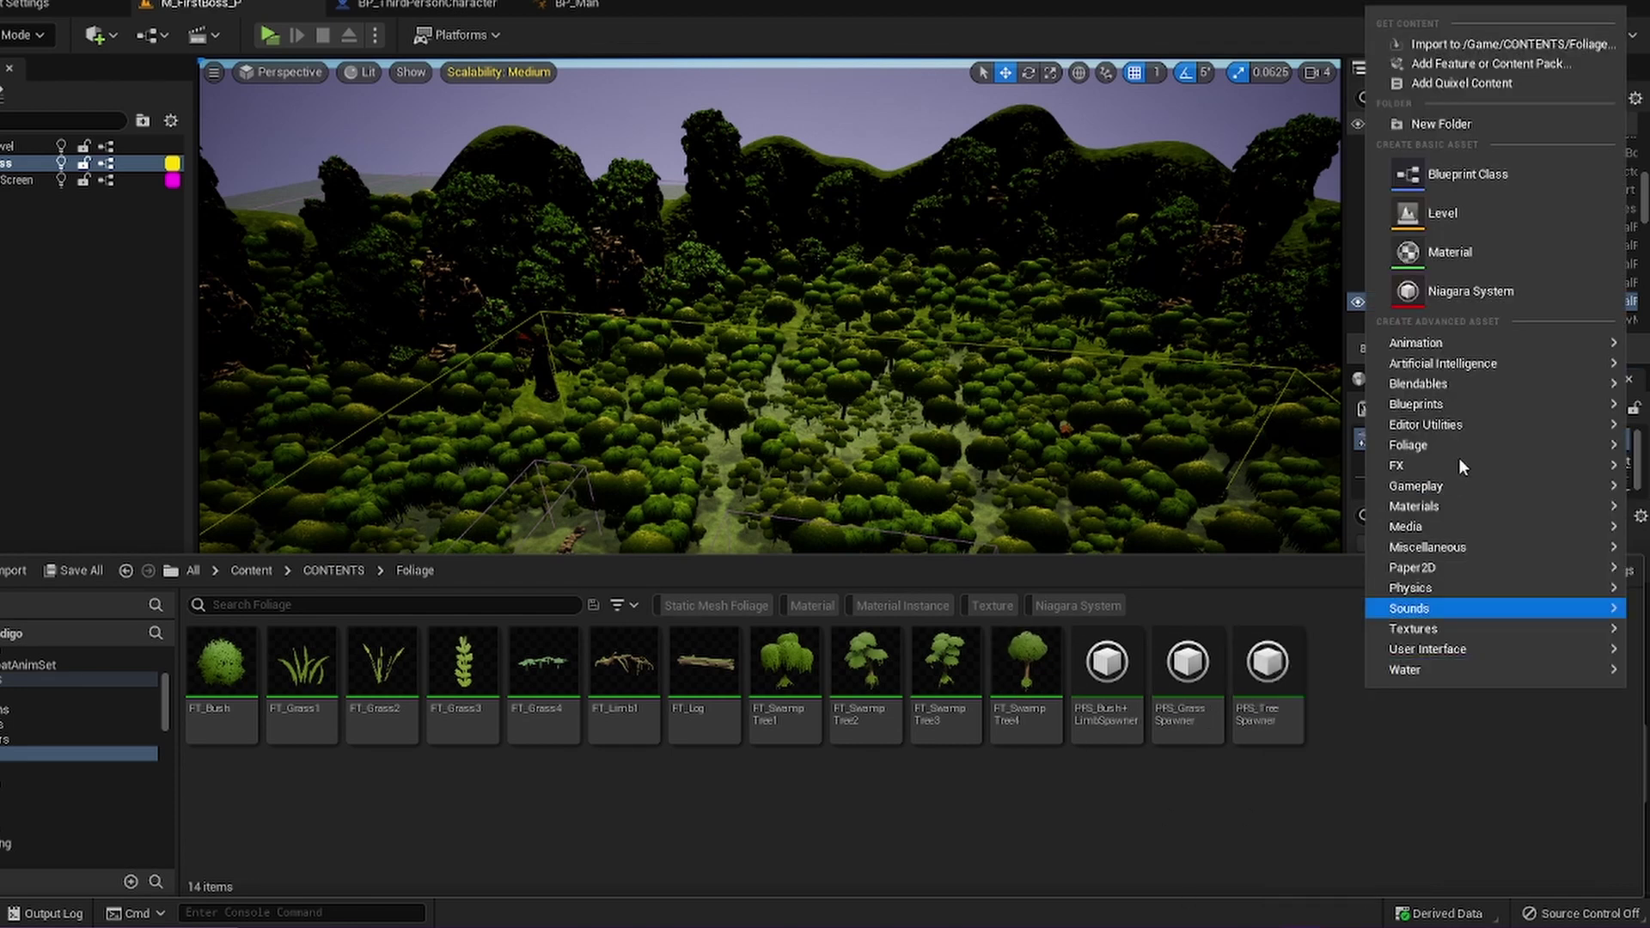
mouse_move(1430, 441)
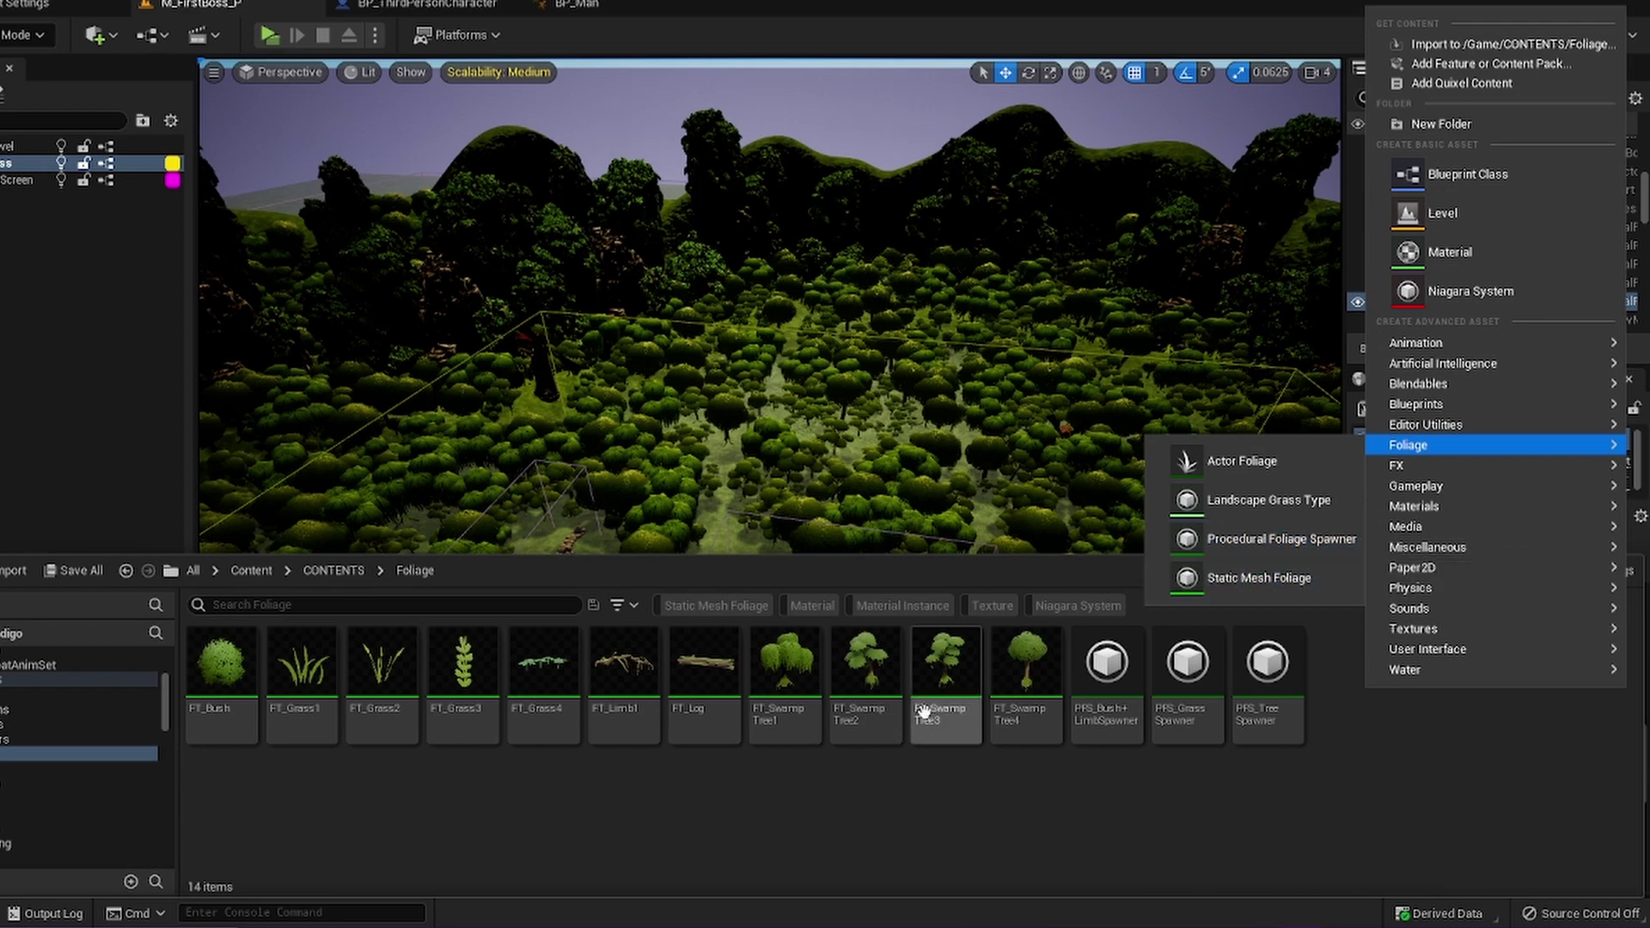
left_click(1060, 834)
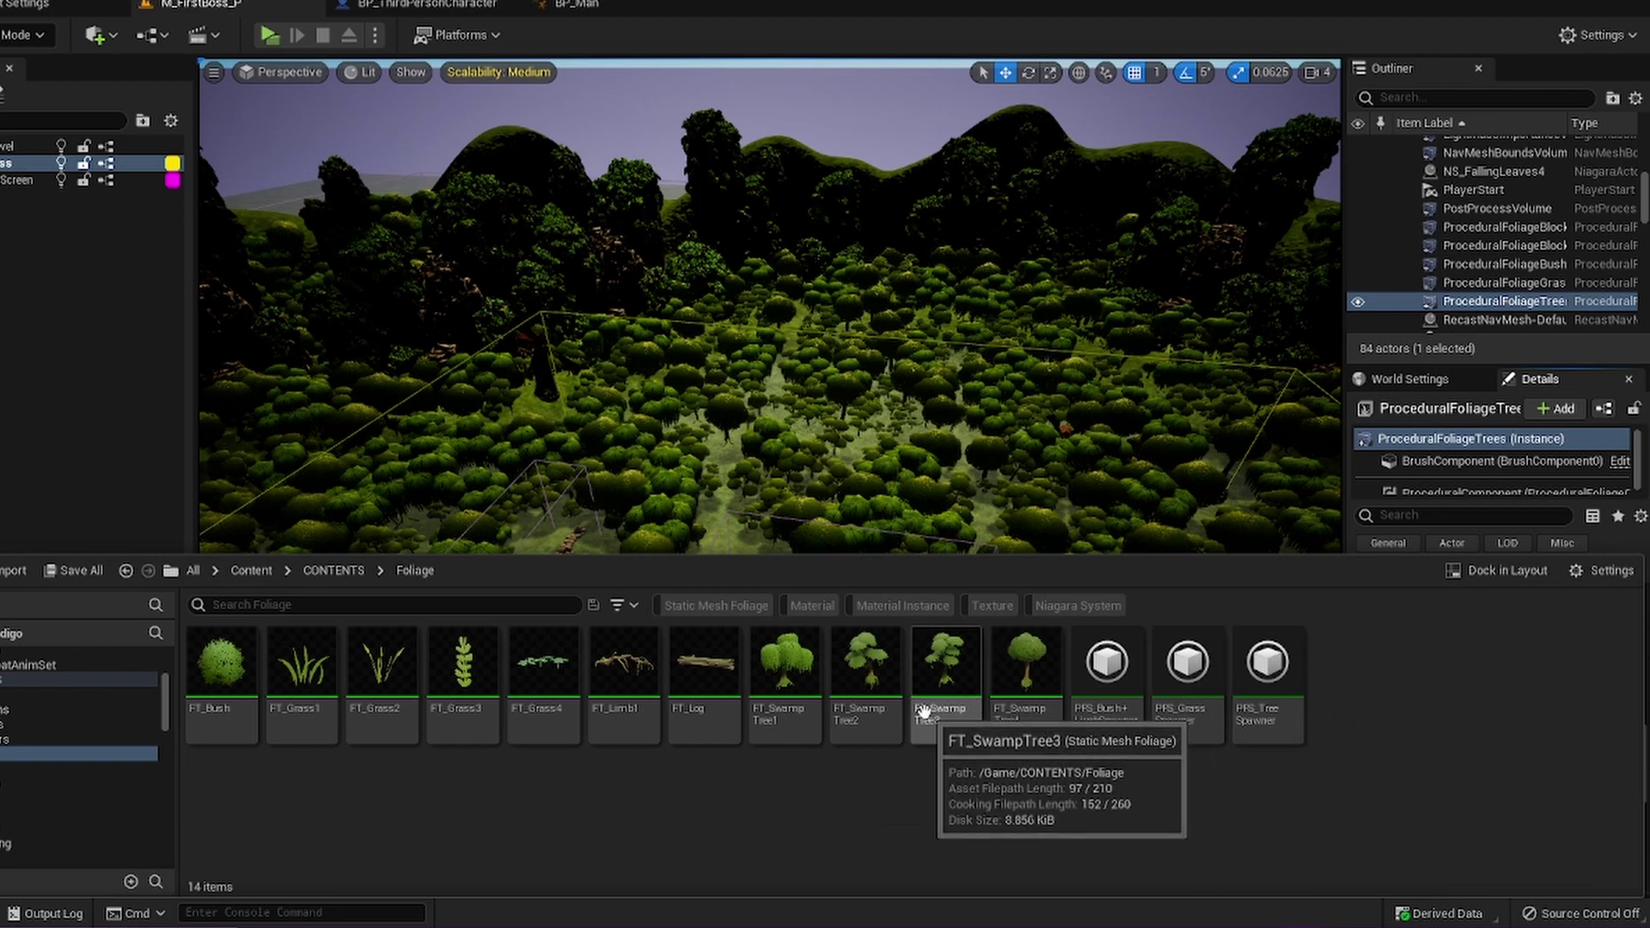
- Open the PFS_TreeSpawner asset and review its simulation settings and foliage types
double_click(1292, 670)
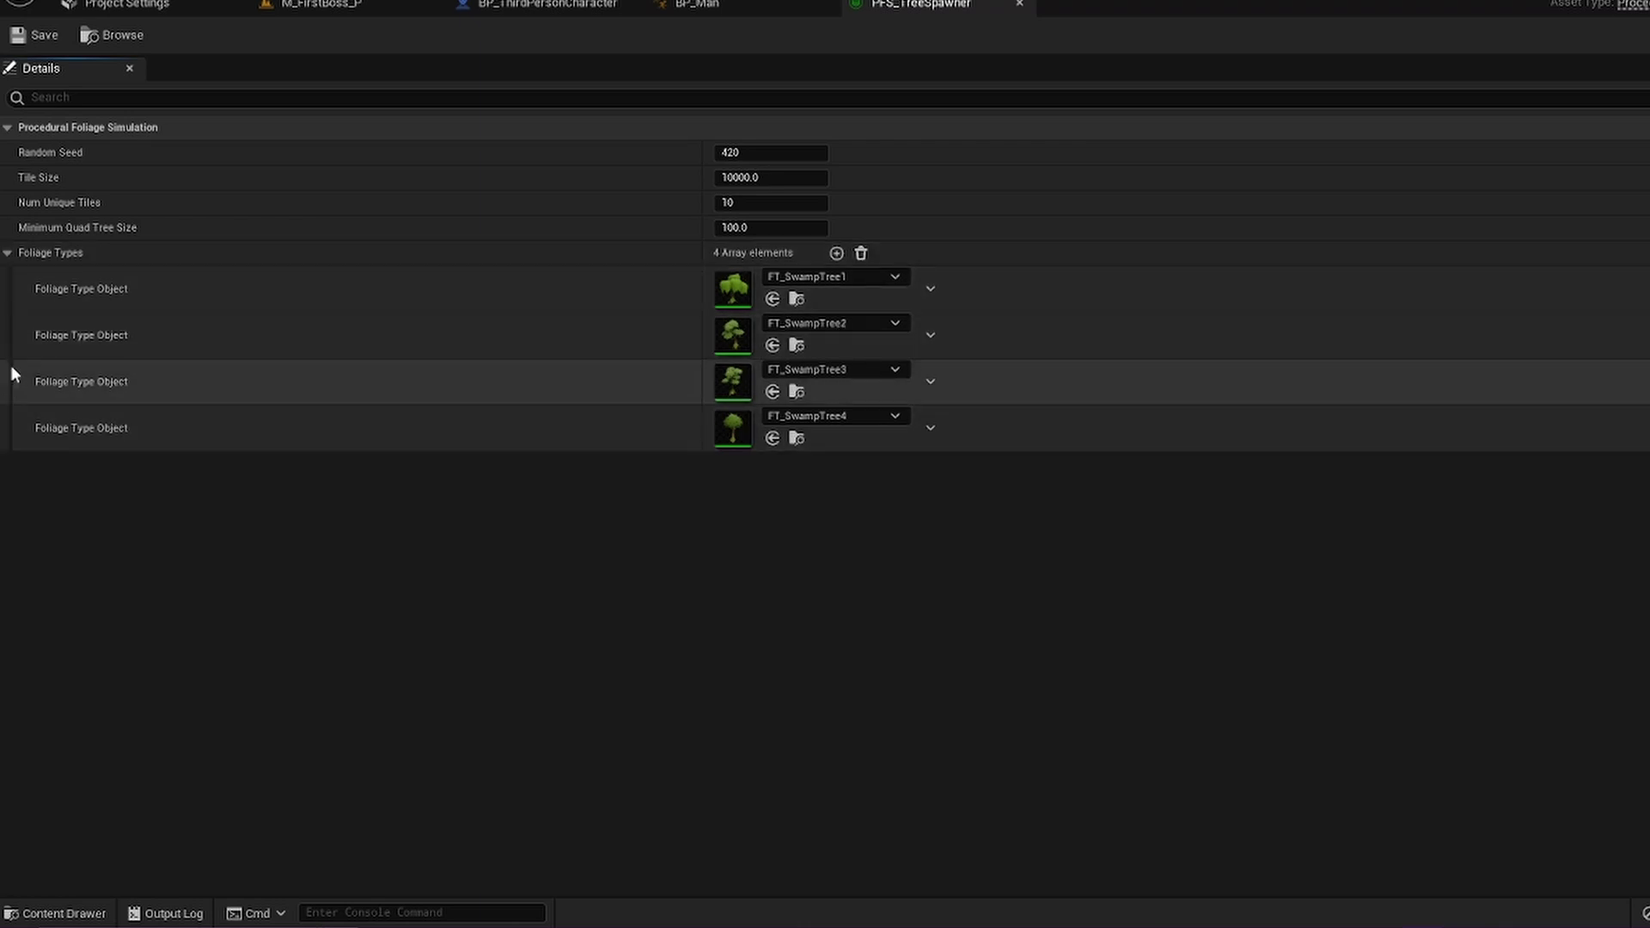
right_click(1133, 430)
right_click(1017, 446)
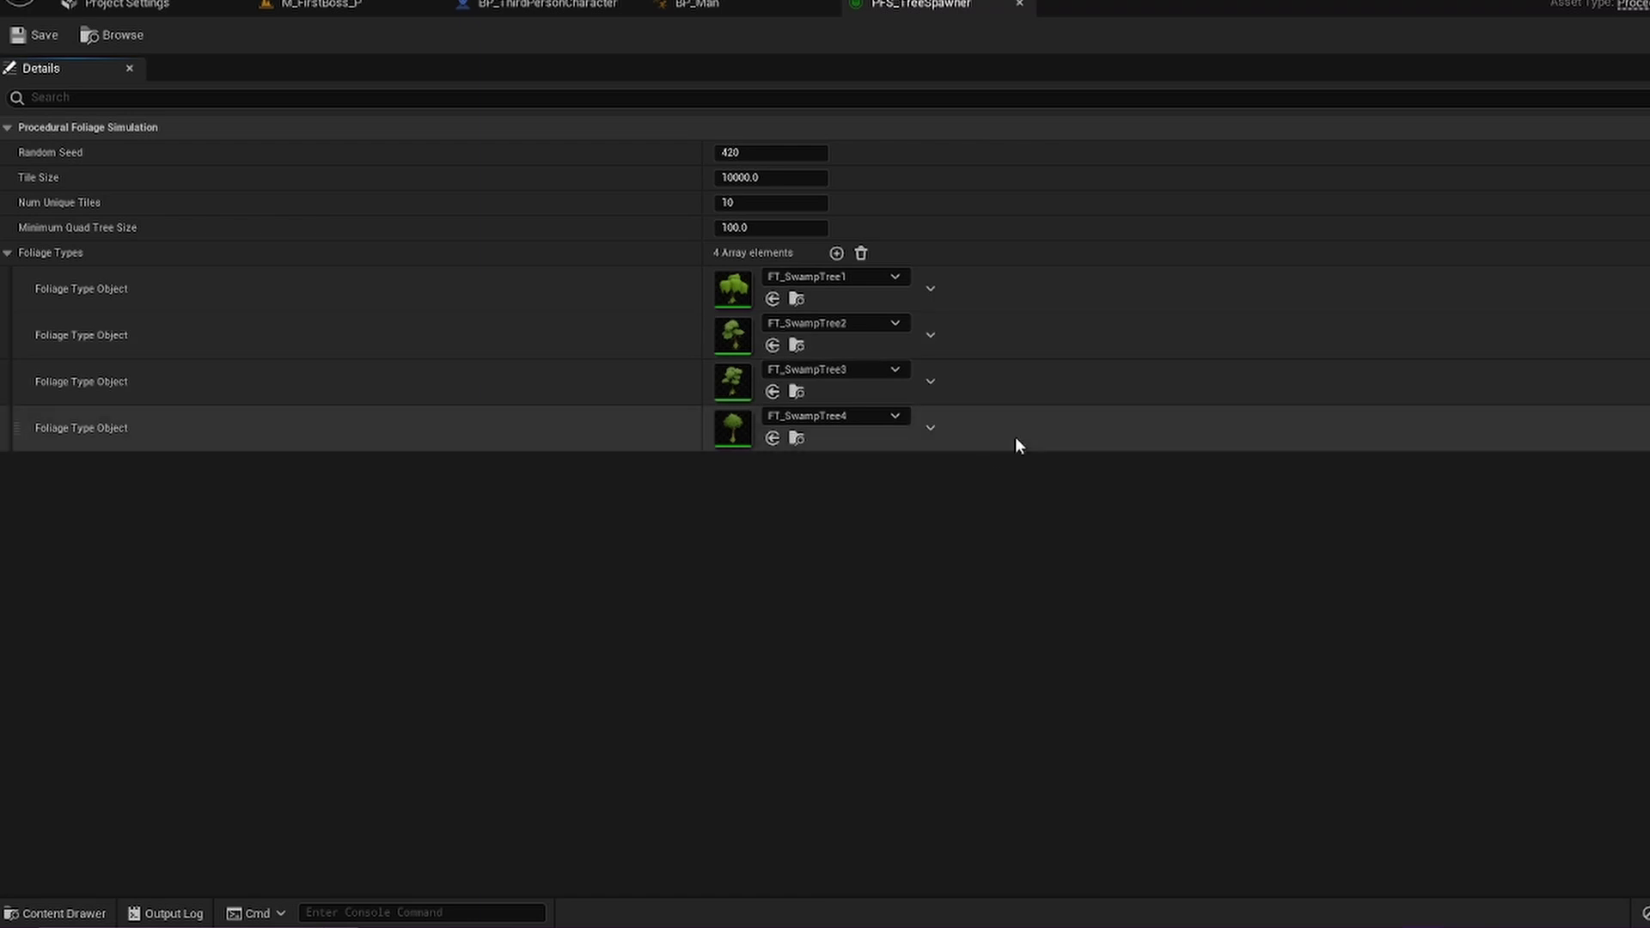
right_click(1017, 444)
left_click(868, 567)
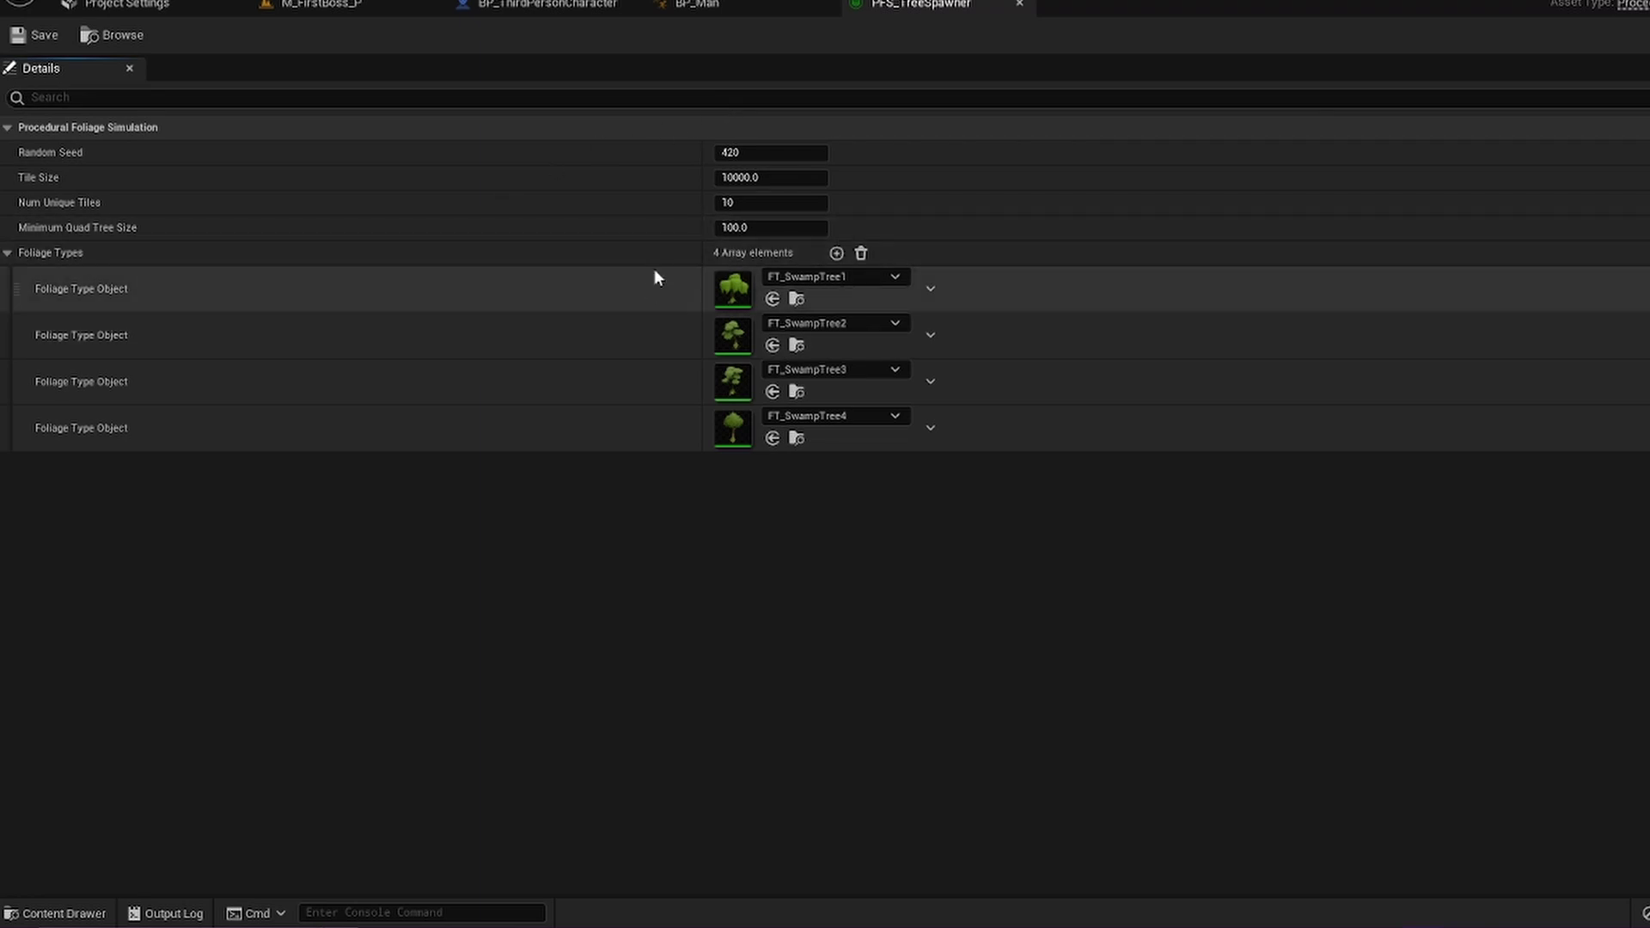
- Open the FT_SwampTree1 foliage type from the spawner and examine its mesh, placement and procedural settings
double_click(737, 293)
left_click(56, 914)
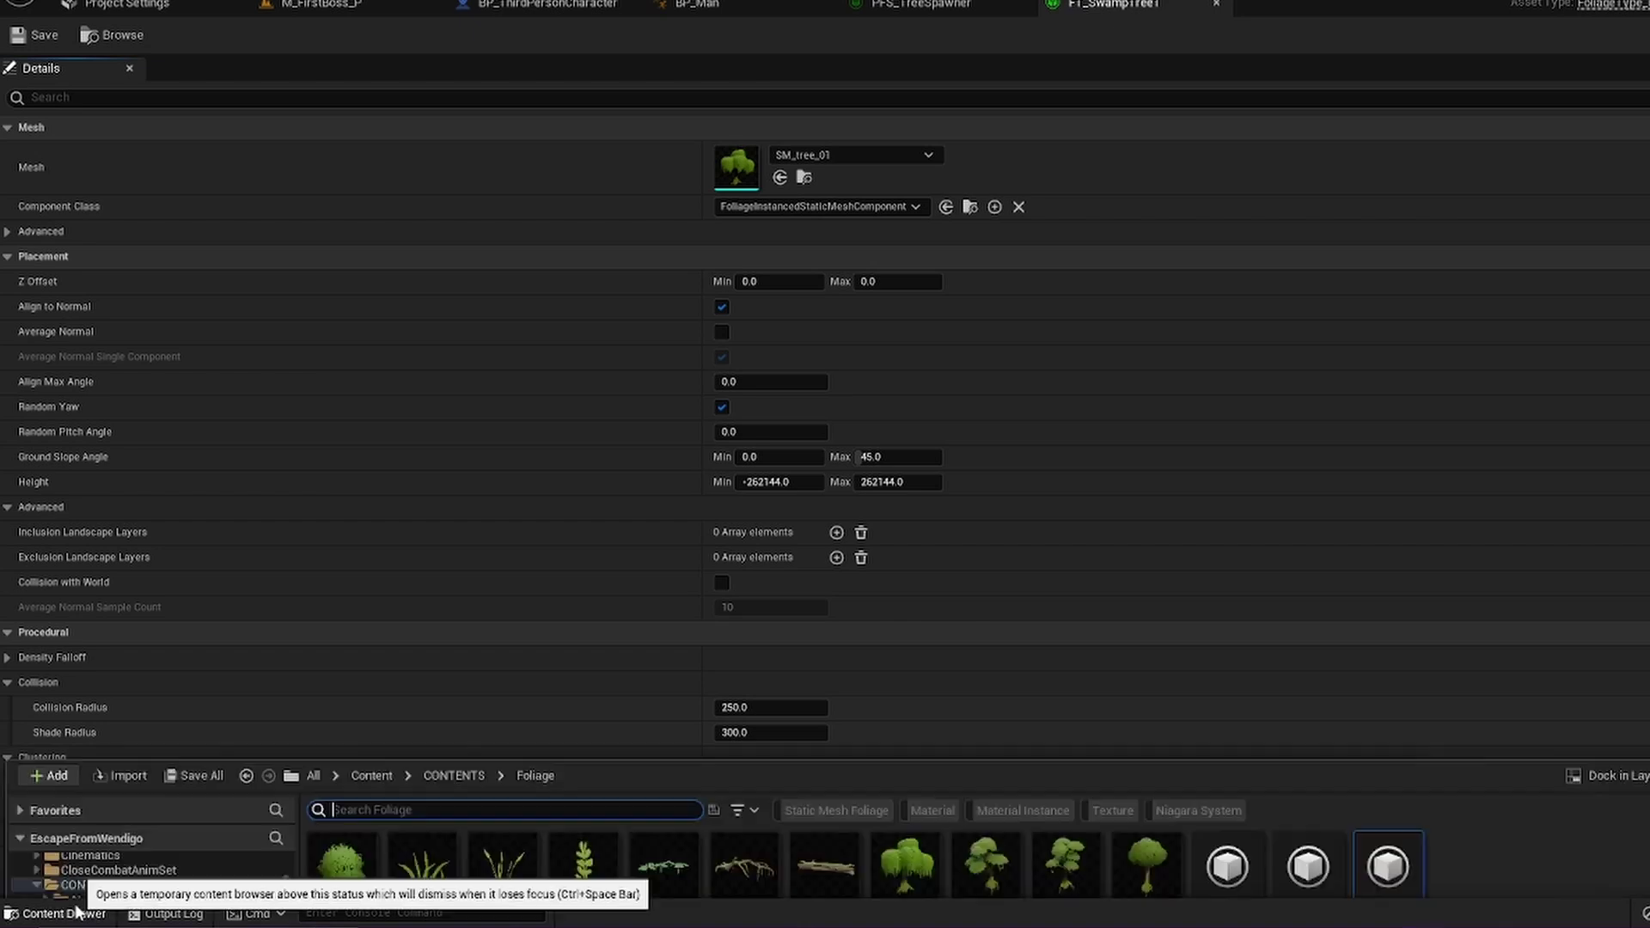
left_click(677, 165)
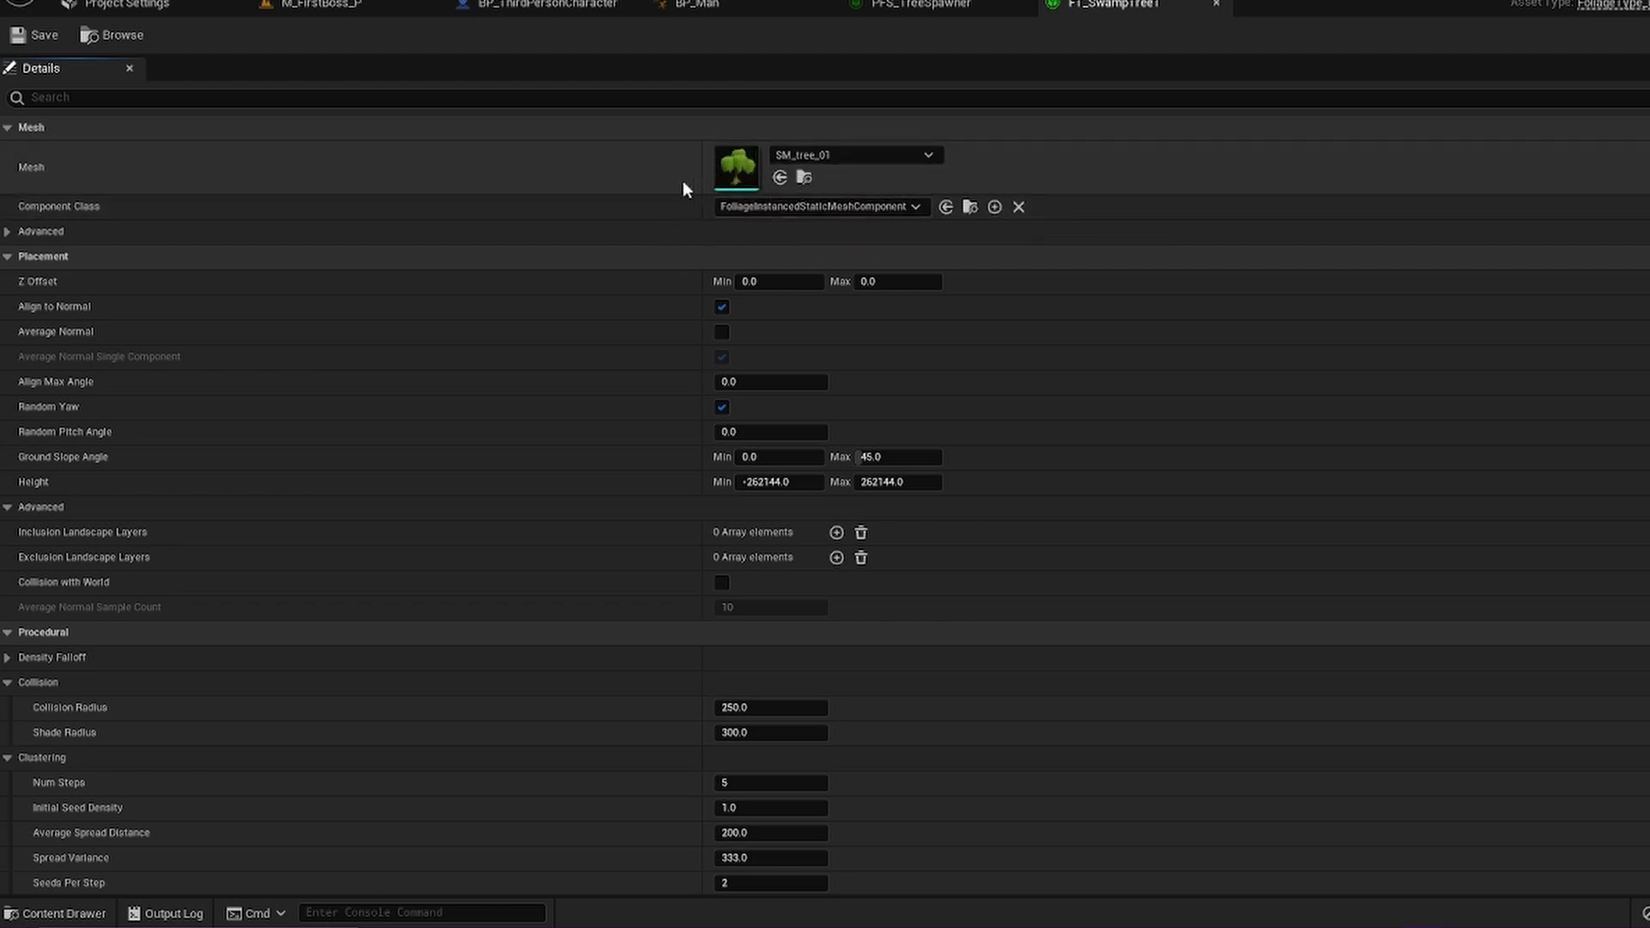
scroll(421, 292, "down", 1)
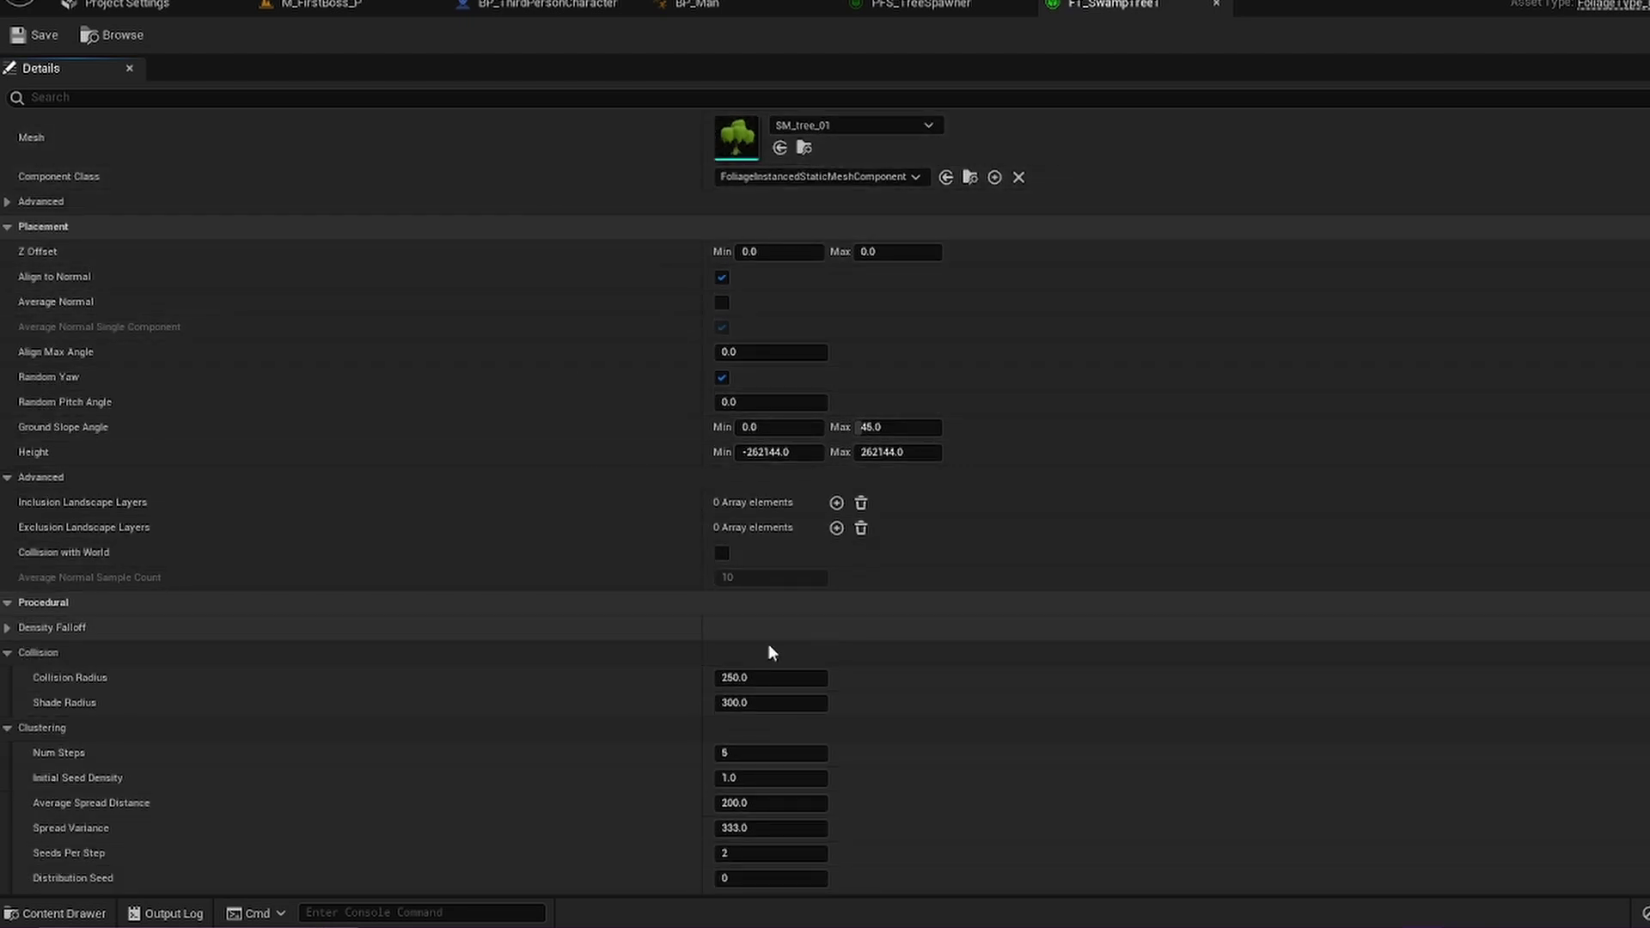
scroll(612, 612, "down", 5)
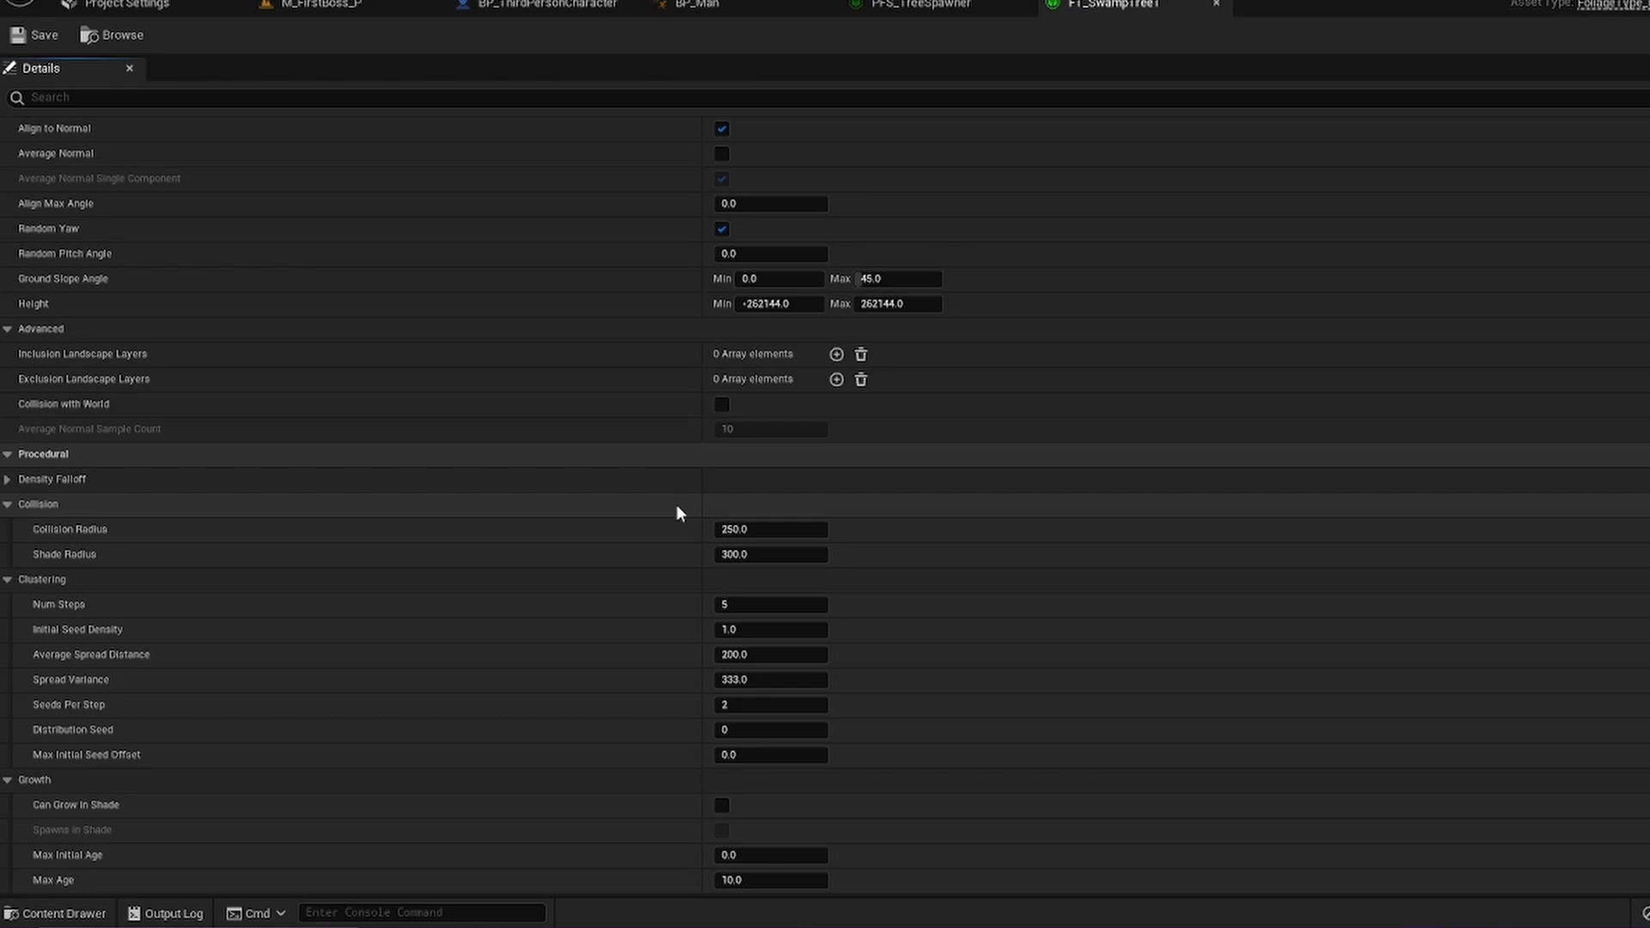
scroll(678, 506, "up", 5)
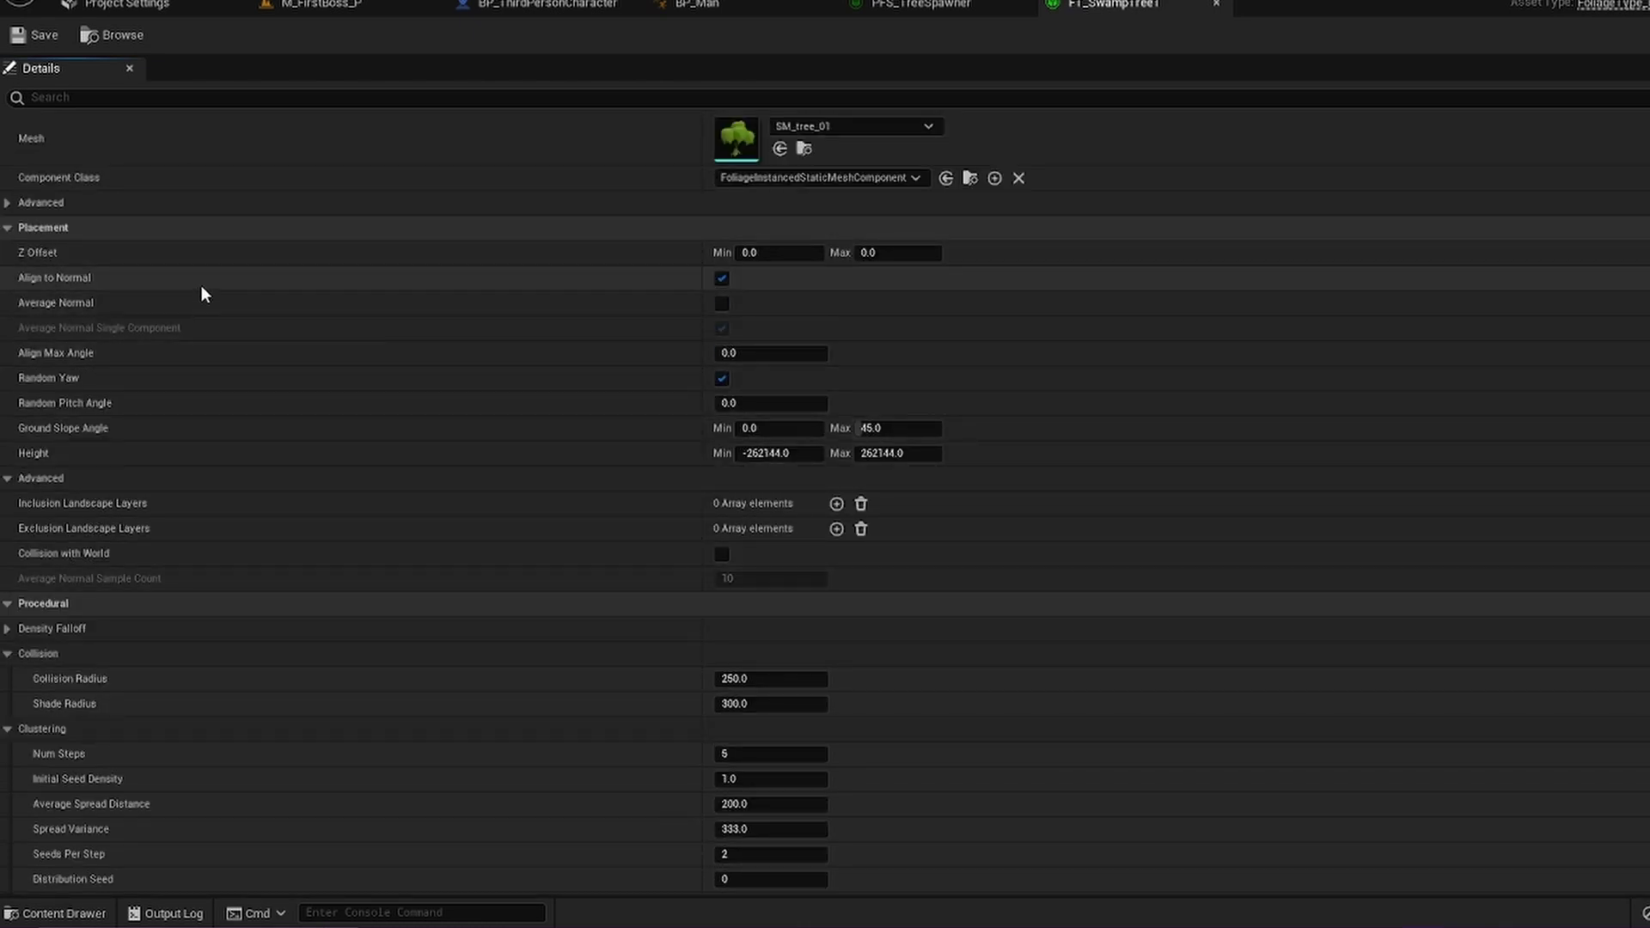
scroll(425, 389, "down", 11)
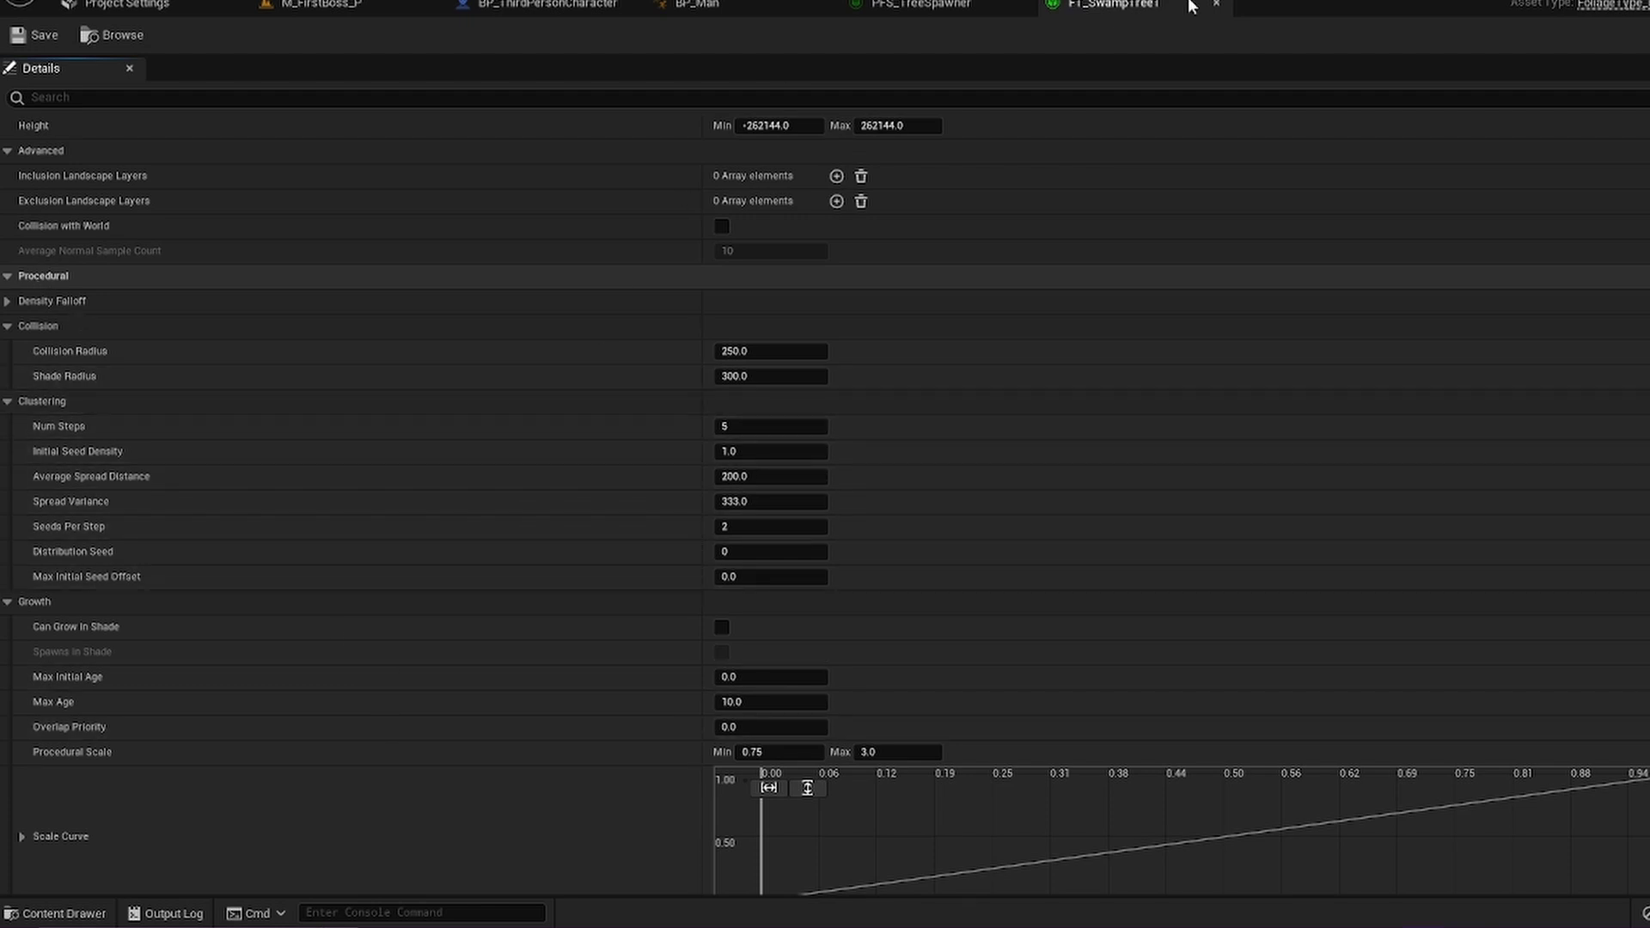
- Open the FT_SwampTree2 foliage type from the tree spawner and compare its settings with FT_SwampTree1
left_click(924, 5)
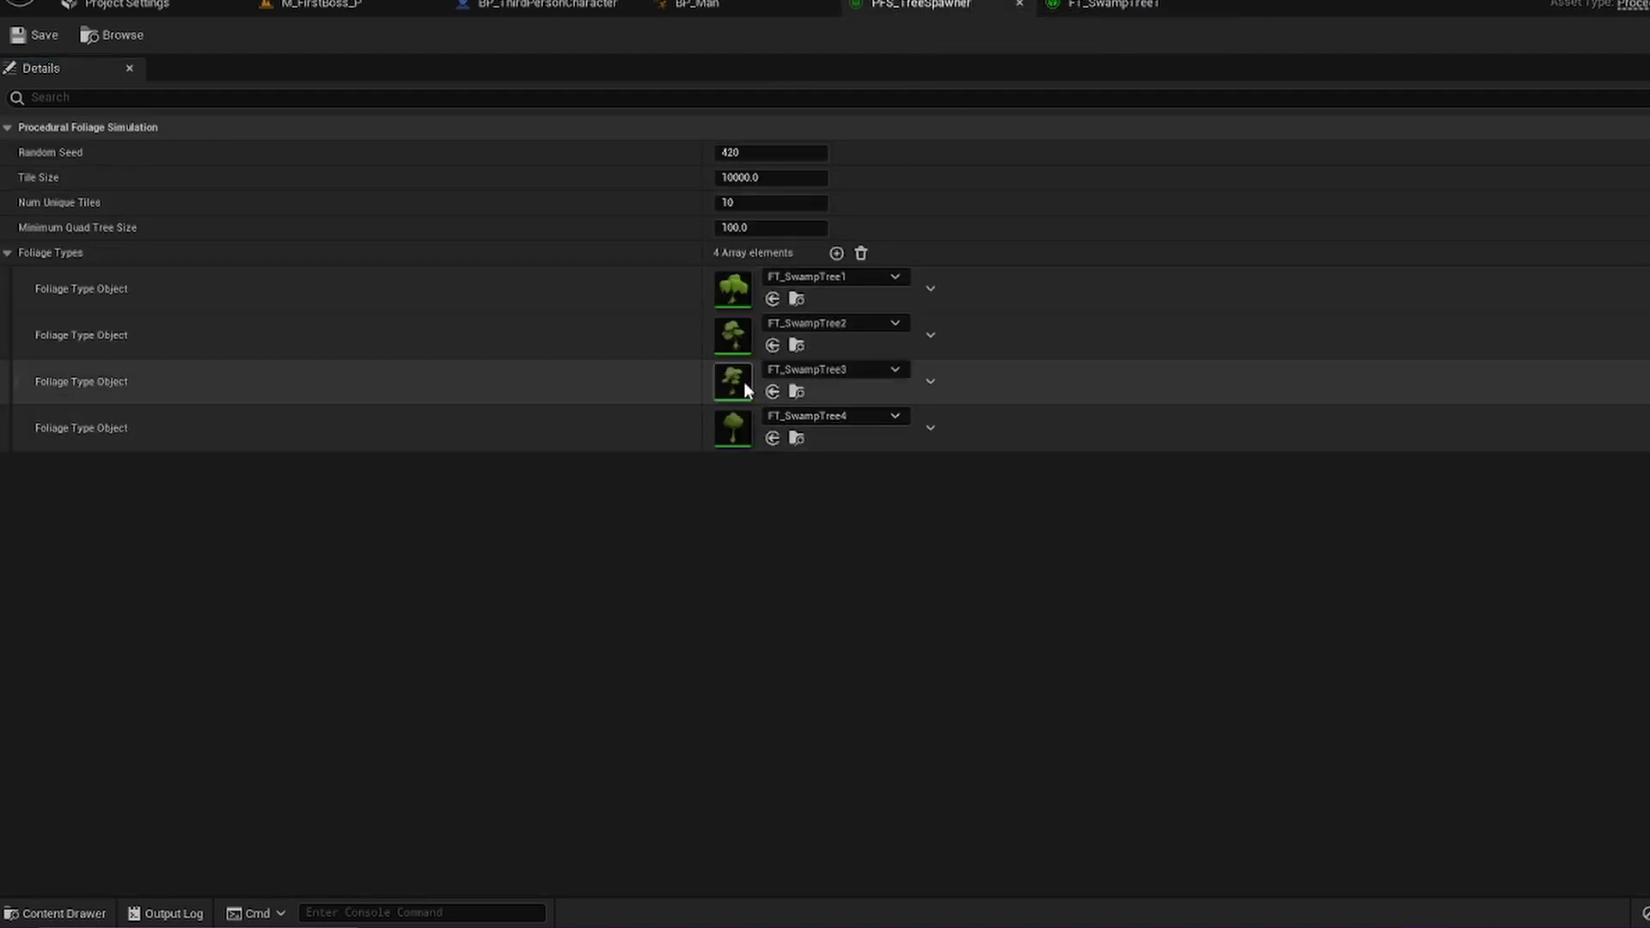
double_click(745, 333)
left_click(1150, 4)
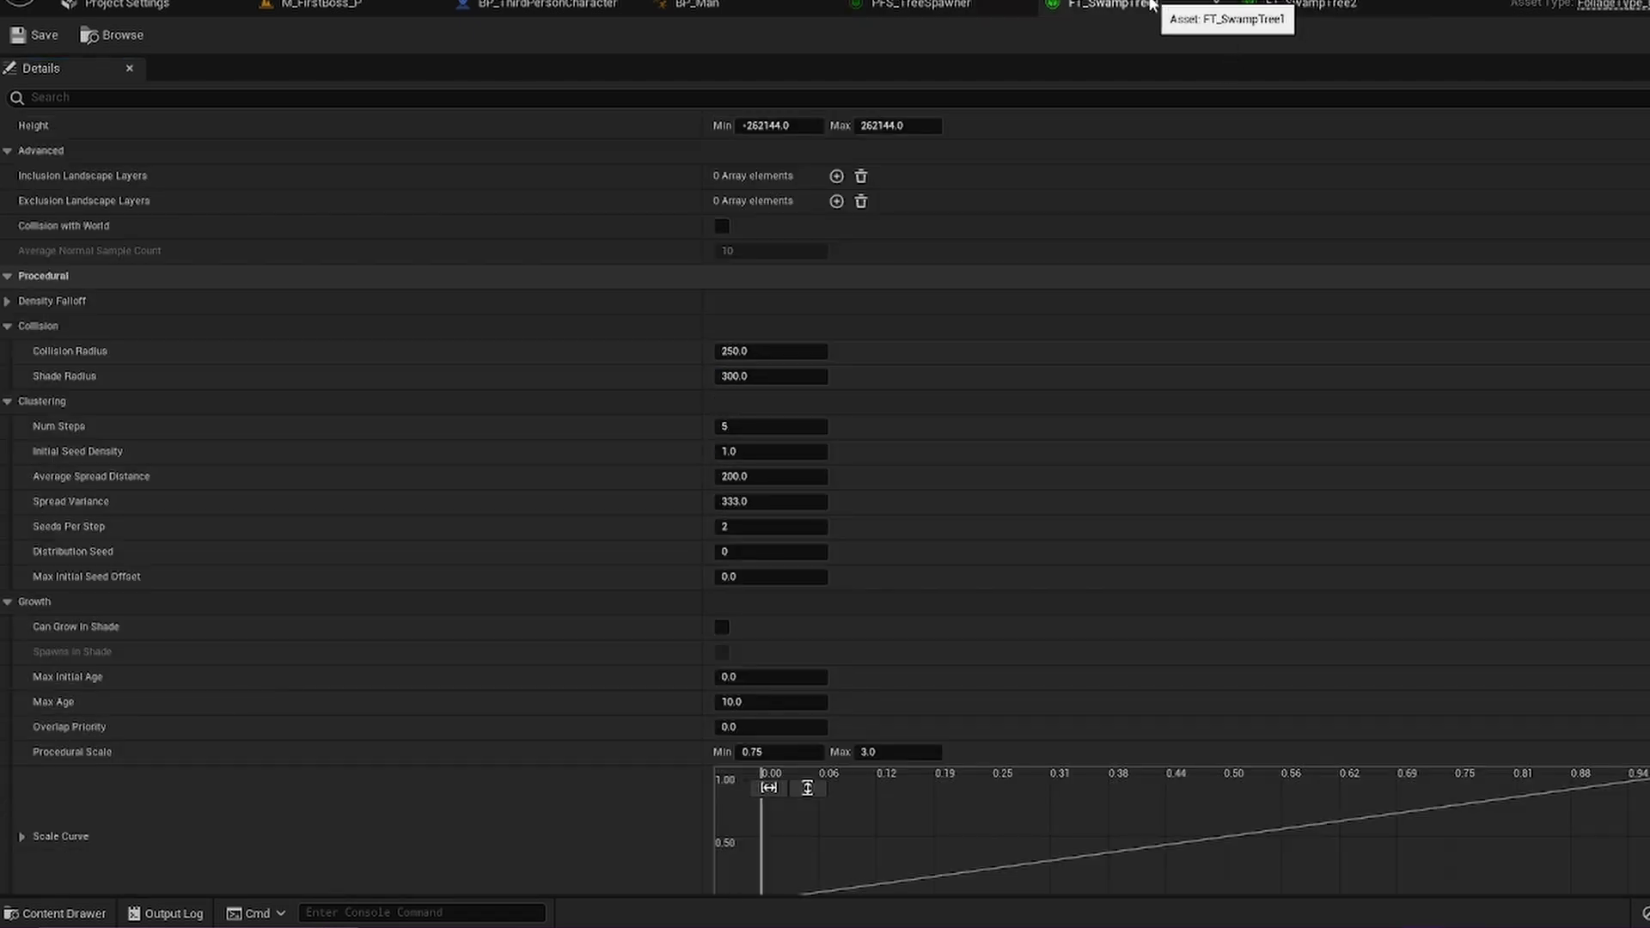
scroll(622, 452, "down", 2)
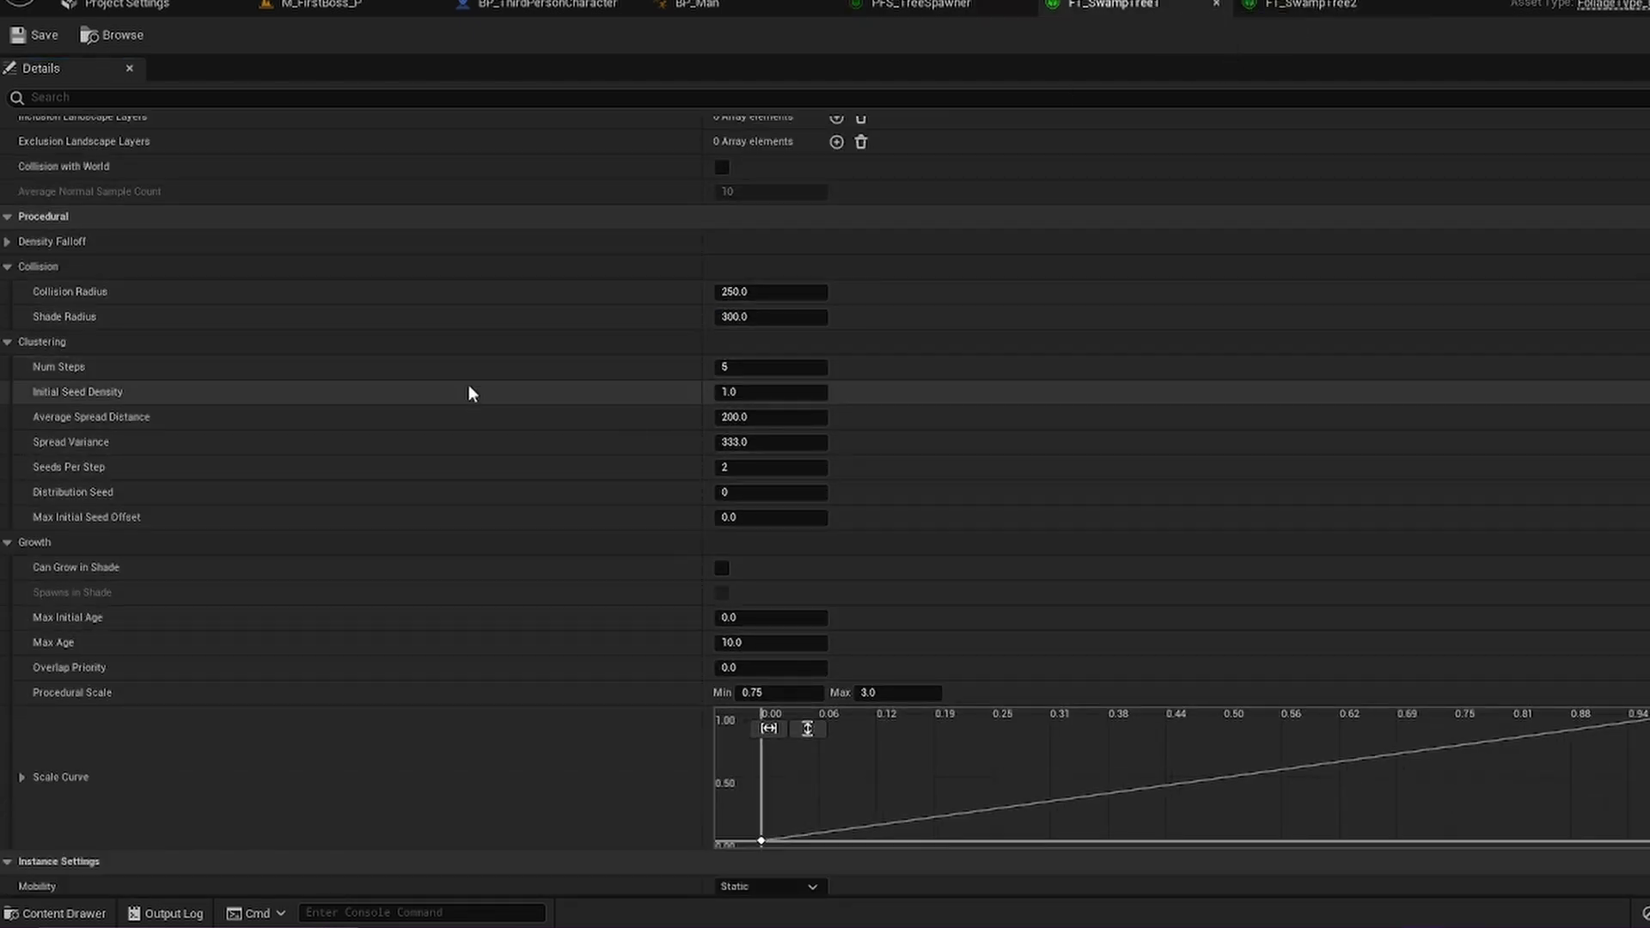
left_click(1324, 6)
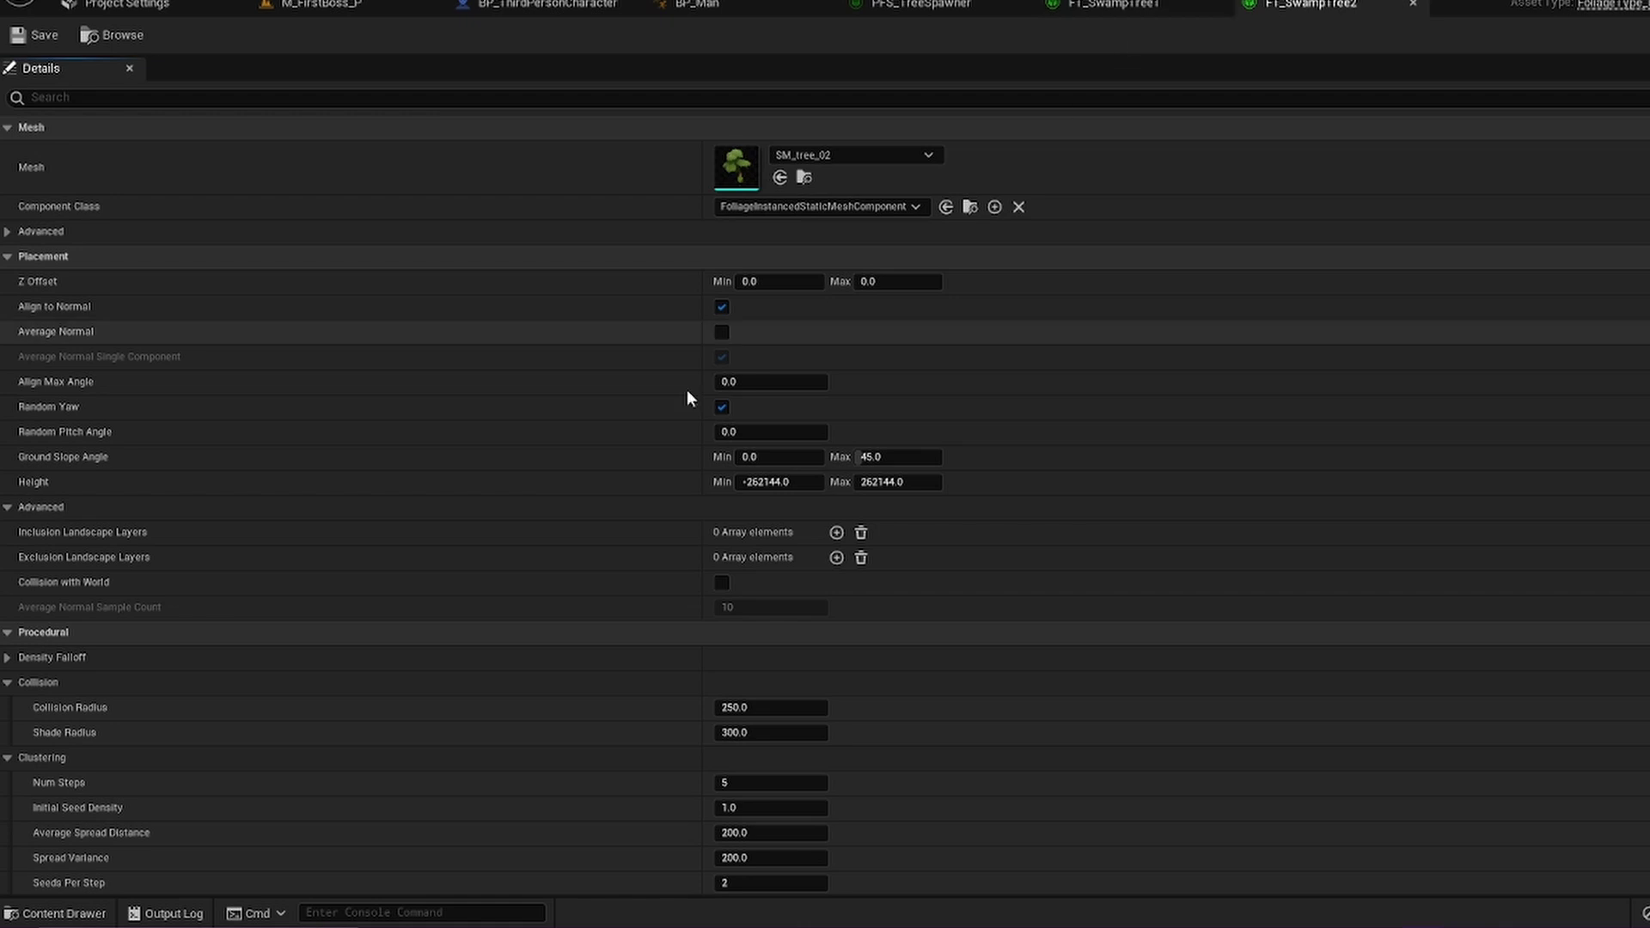
scroll(633, 550, "down", 4)
- Return to FT_SwampTree1 and examine its Clustering, Growth and Instance Settings values
key("ctrl+Tab")
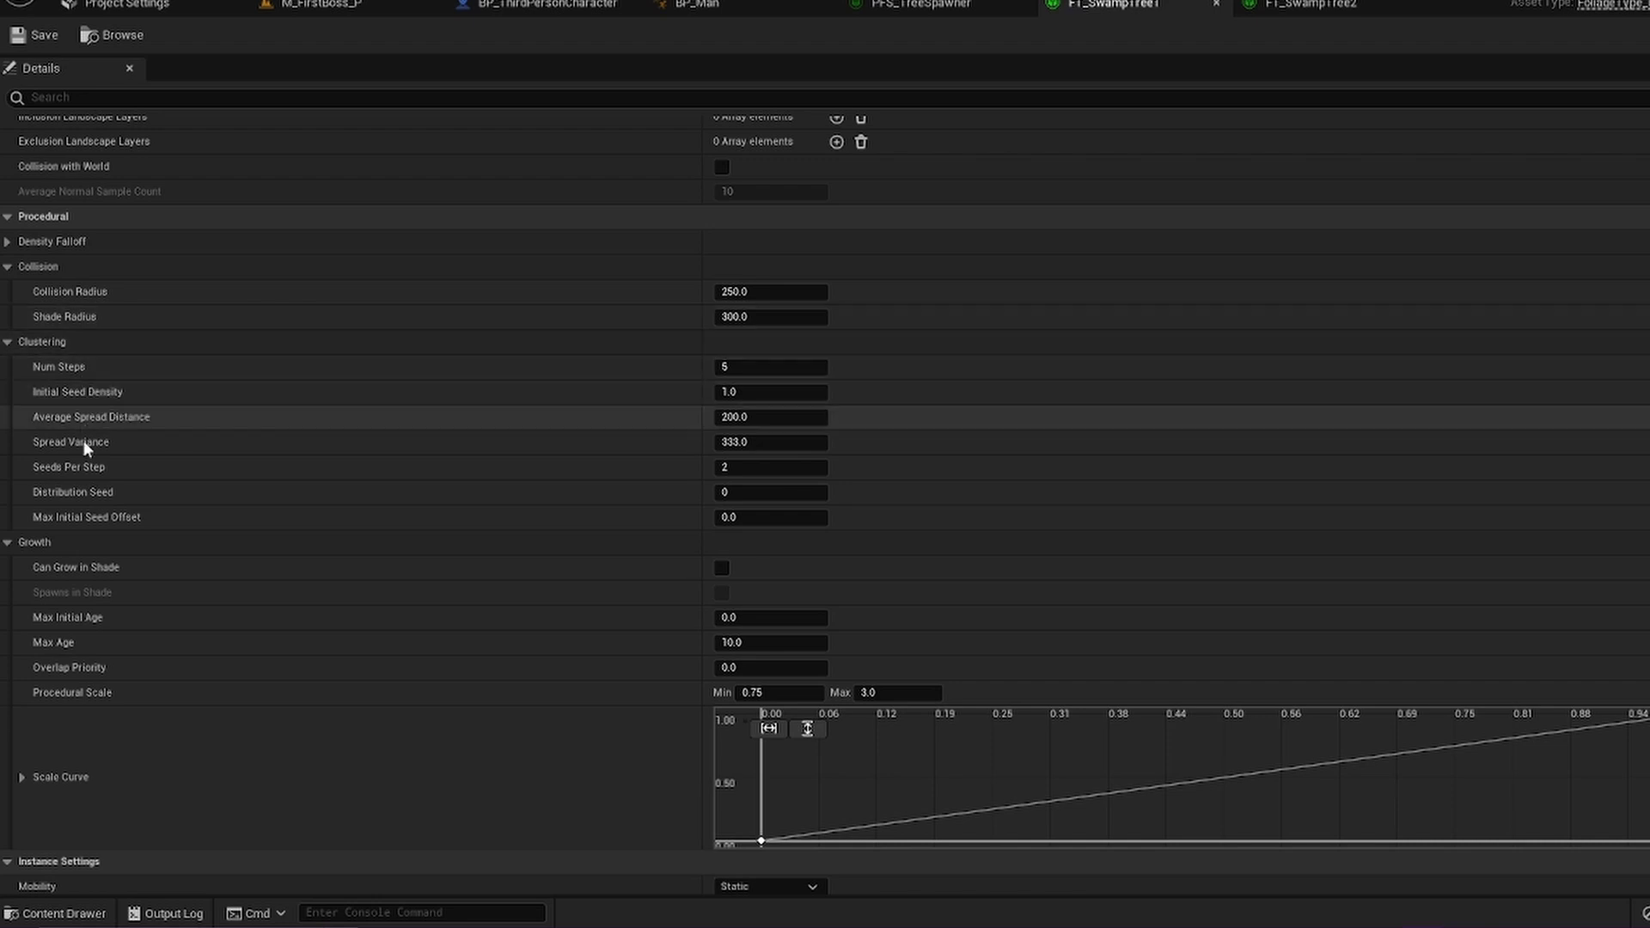
mouse_move(77, 471)
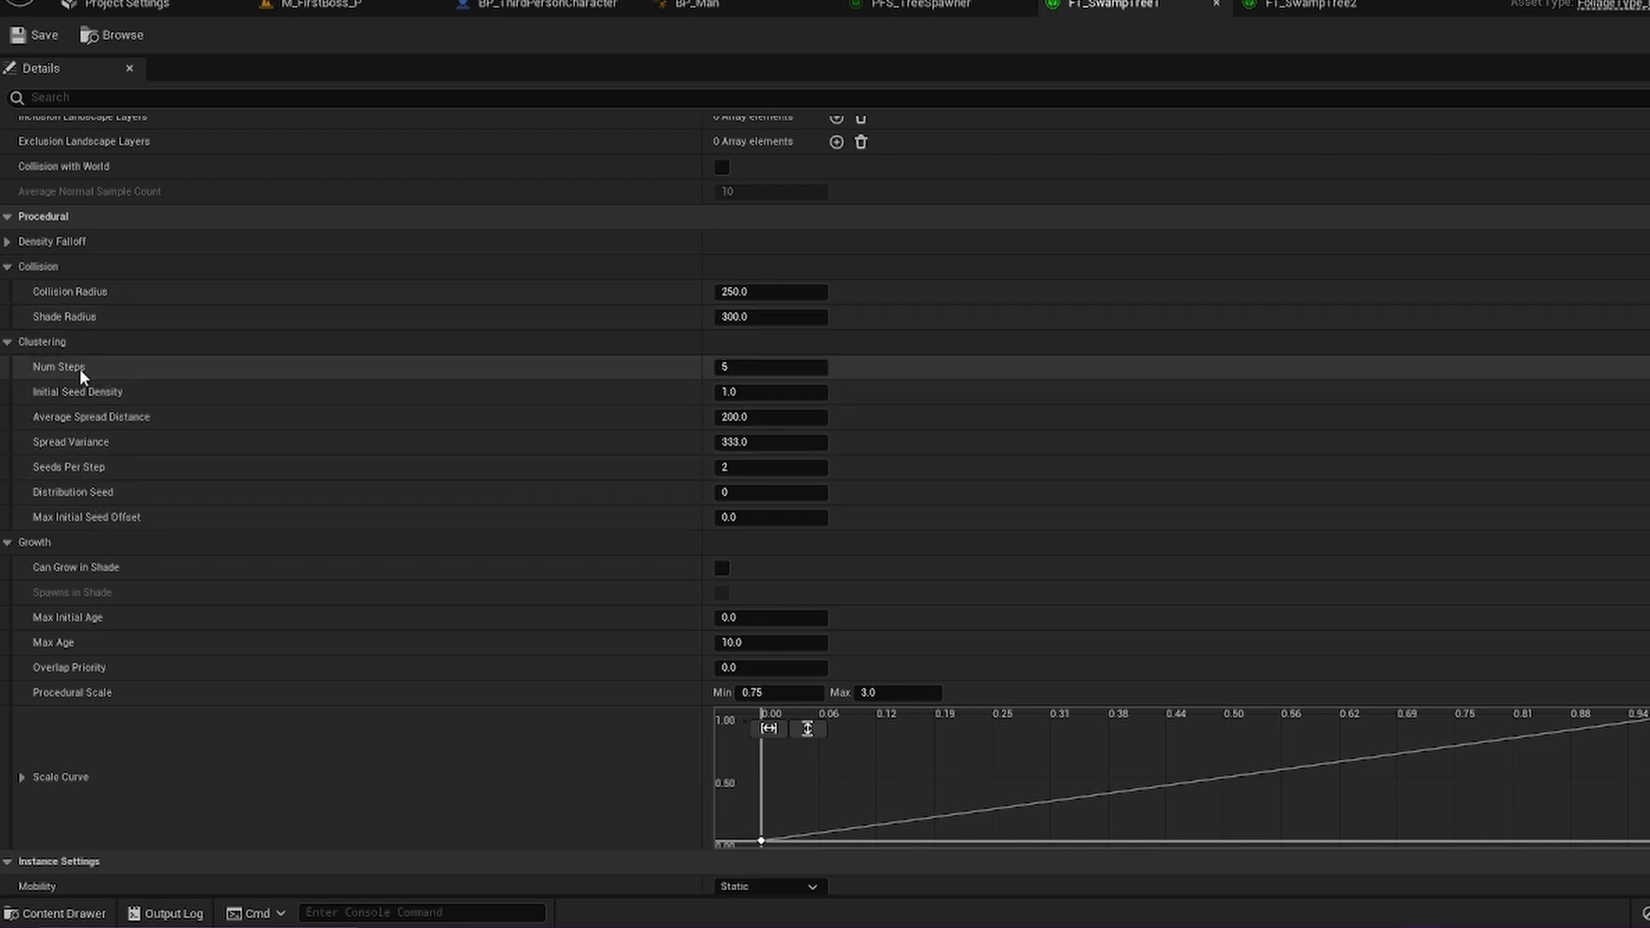
mouse_move(79, 368)
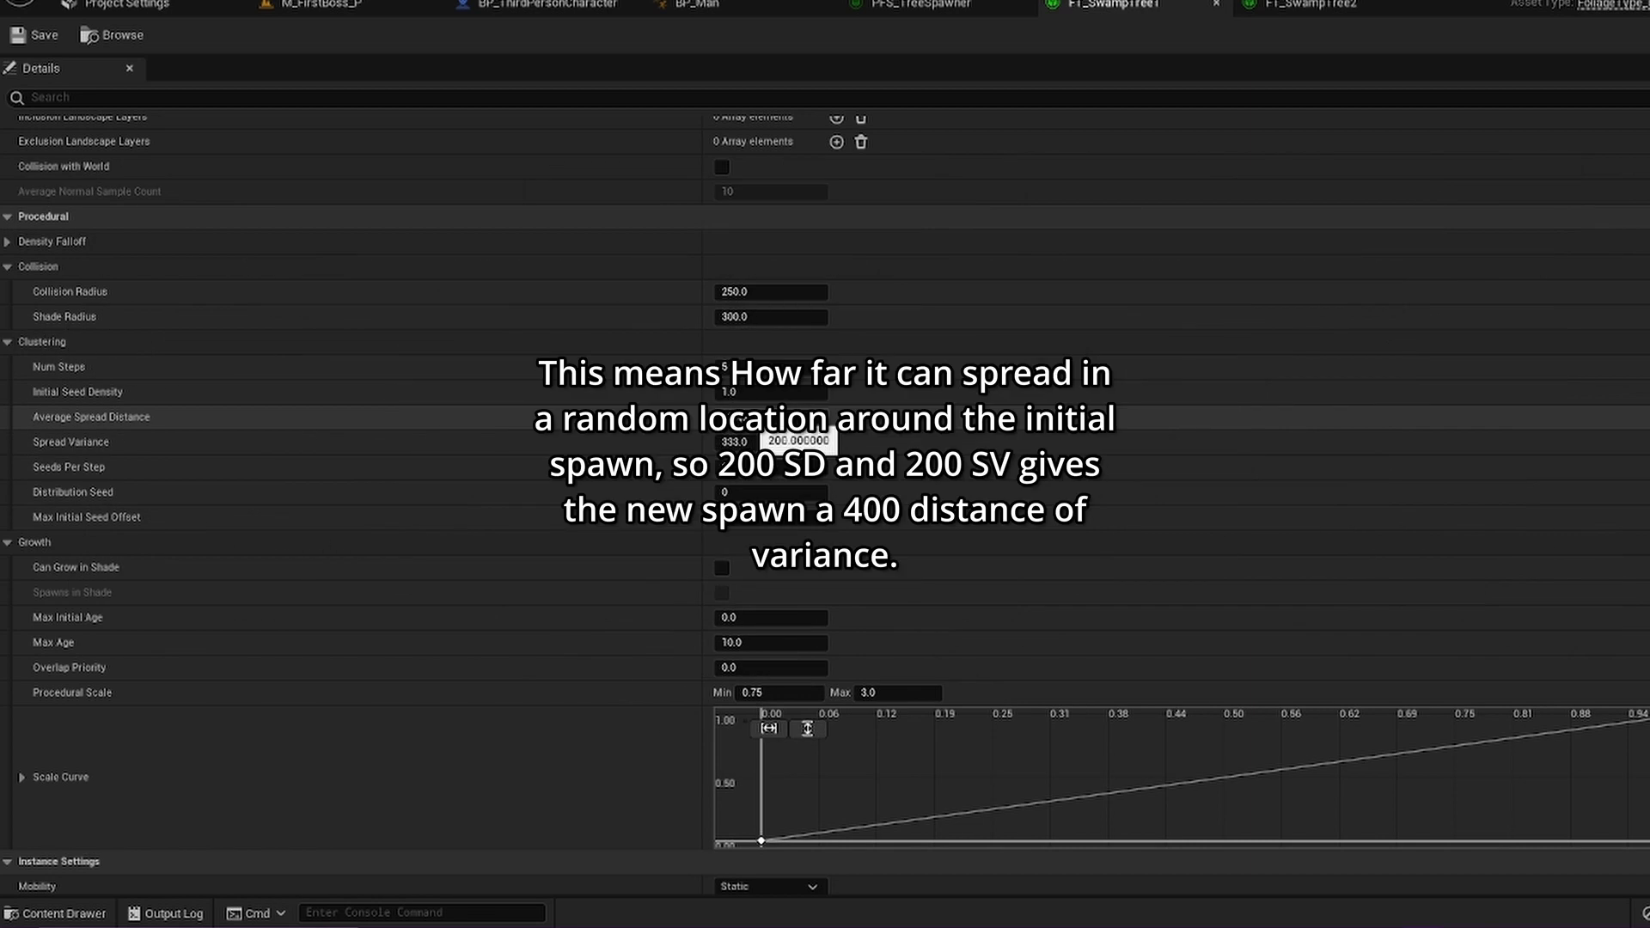
scroll(67, 428, "down", 3)
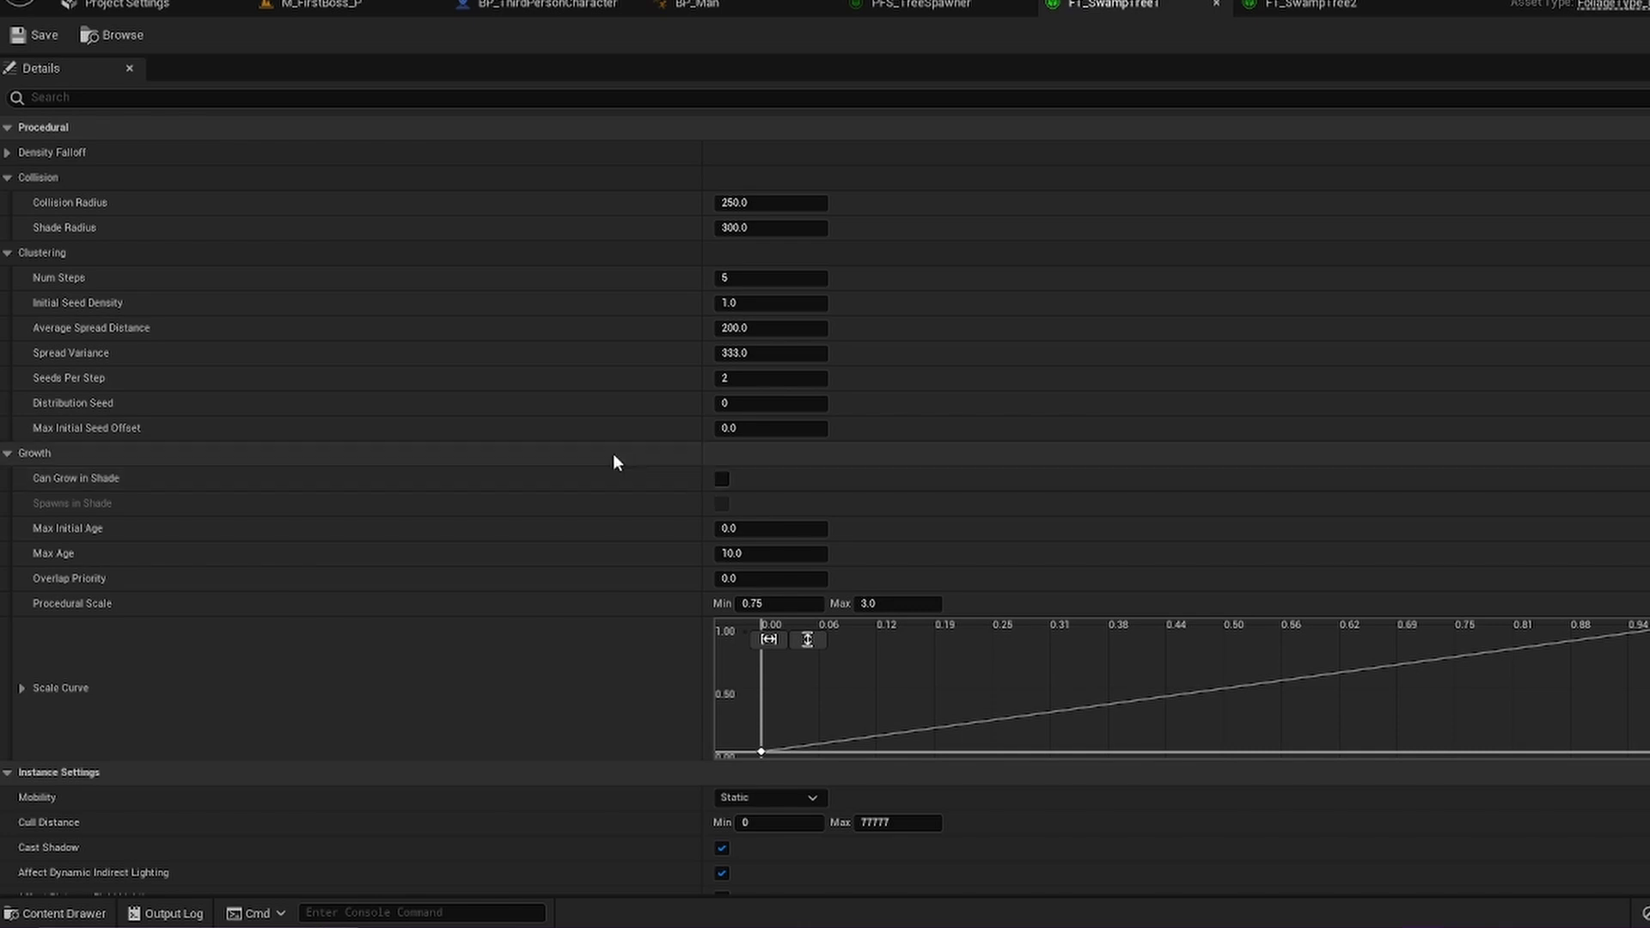
scroll(614, 463, "down", 2)
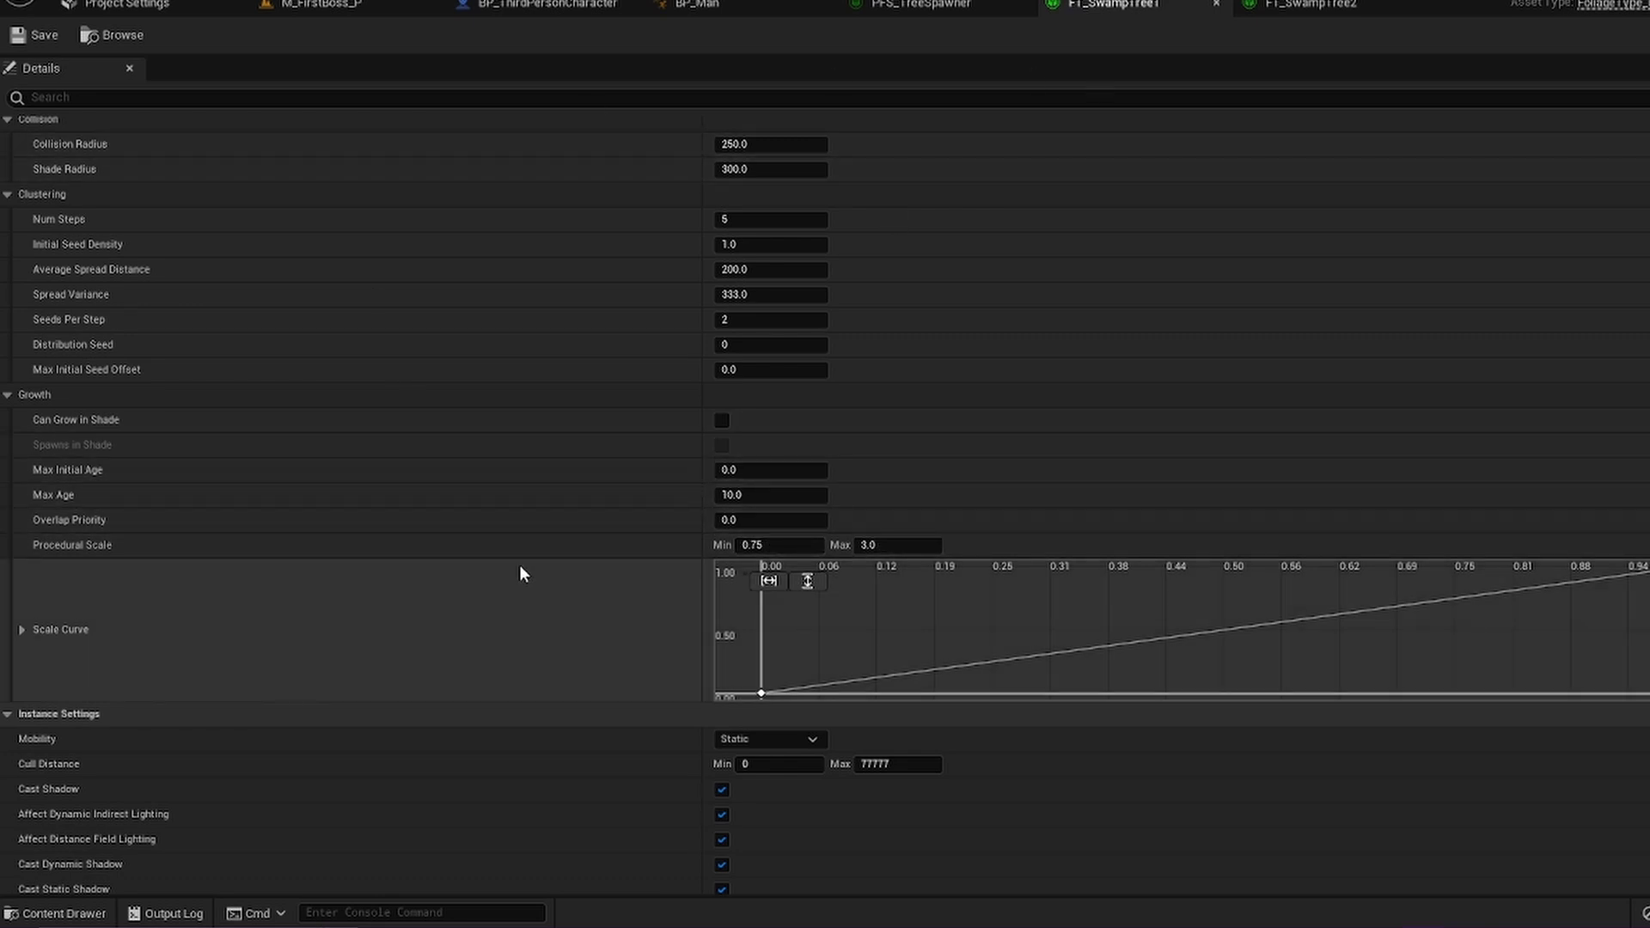
- Examine the Scale Curve, Cull Distance, shadow options and Collision Presets of the FT_SwampTree1 foliage type
scroll(489, 657, "down", 3)
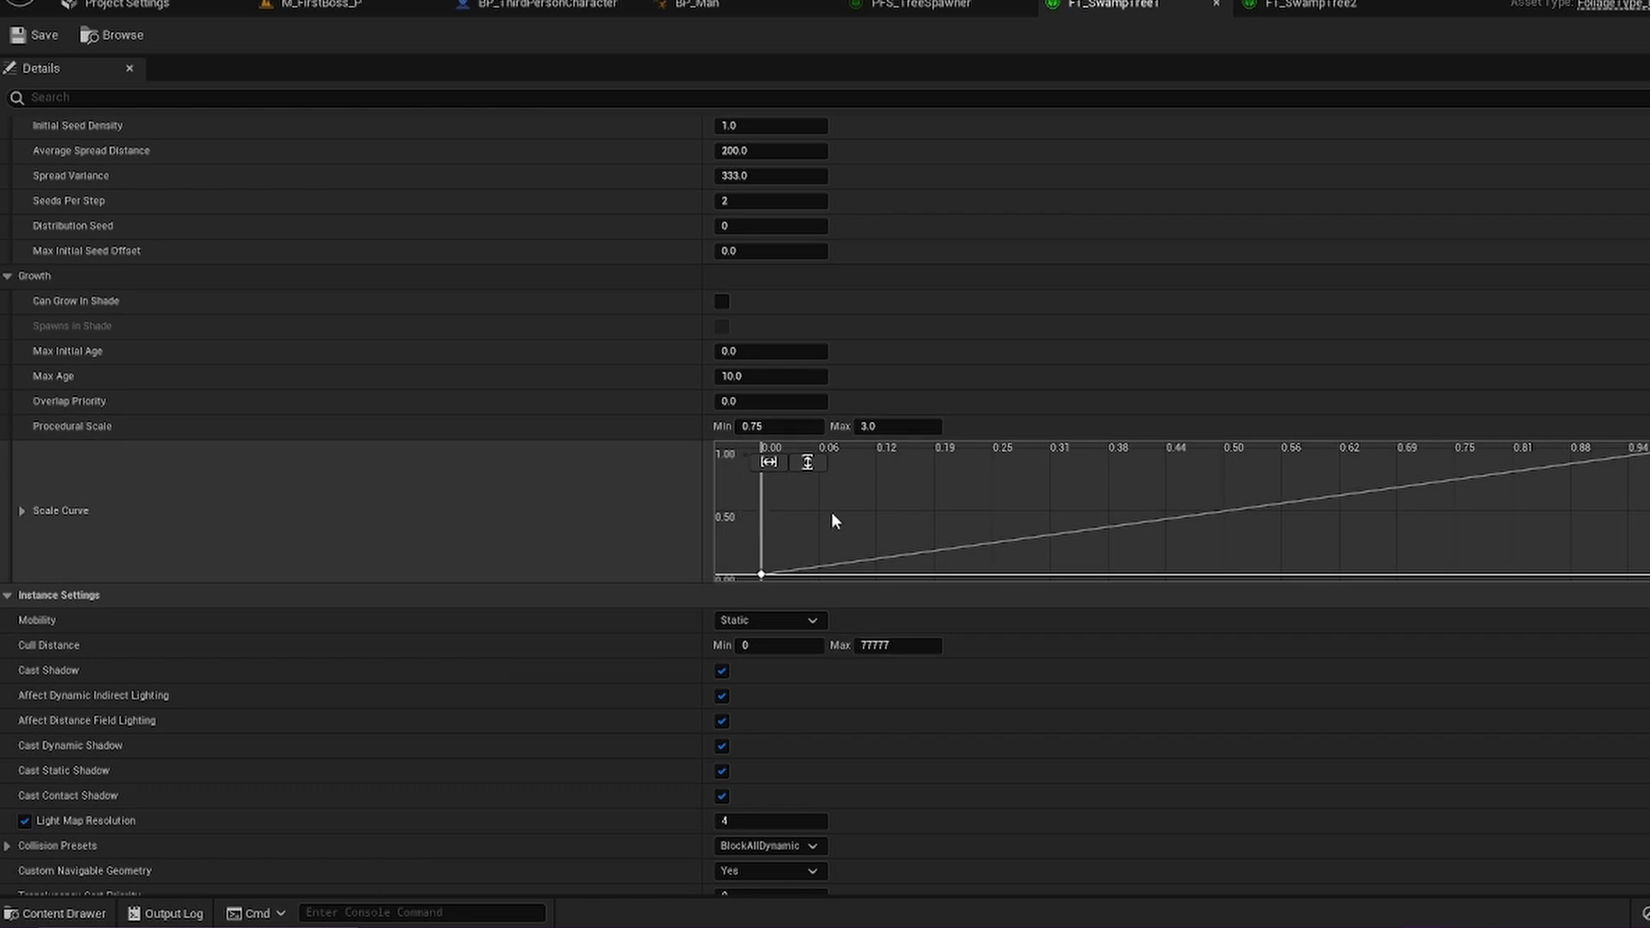
scroll(686, 501, "down", 5)
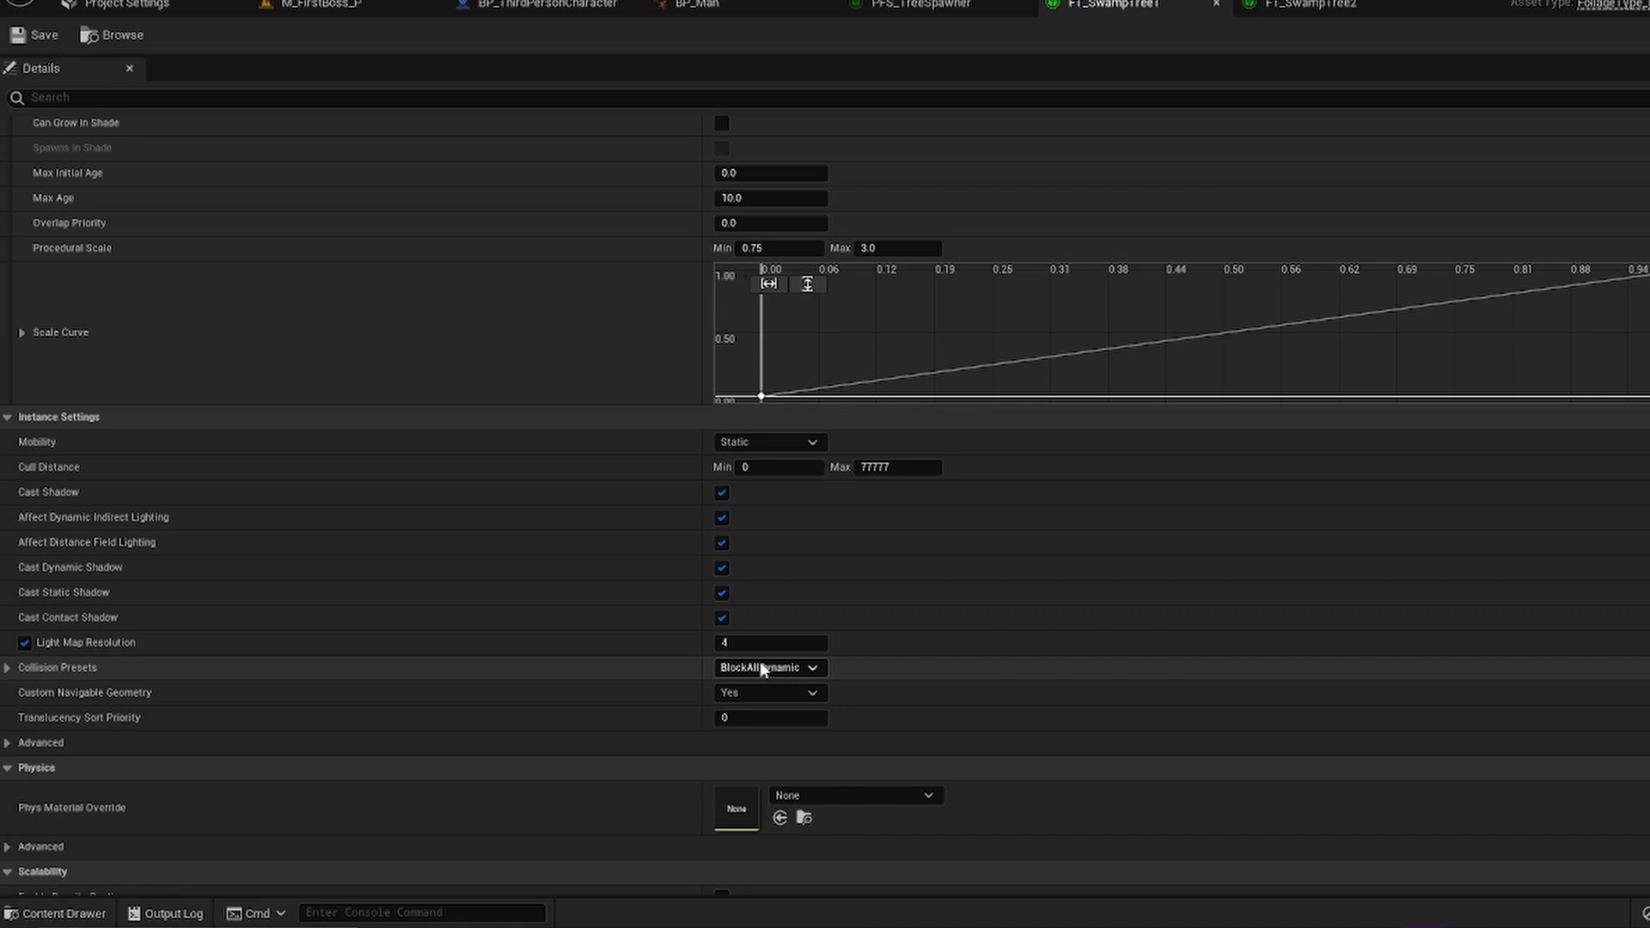
scroll(284, 475, "up", 2)
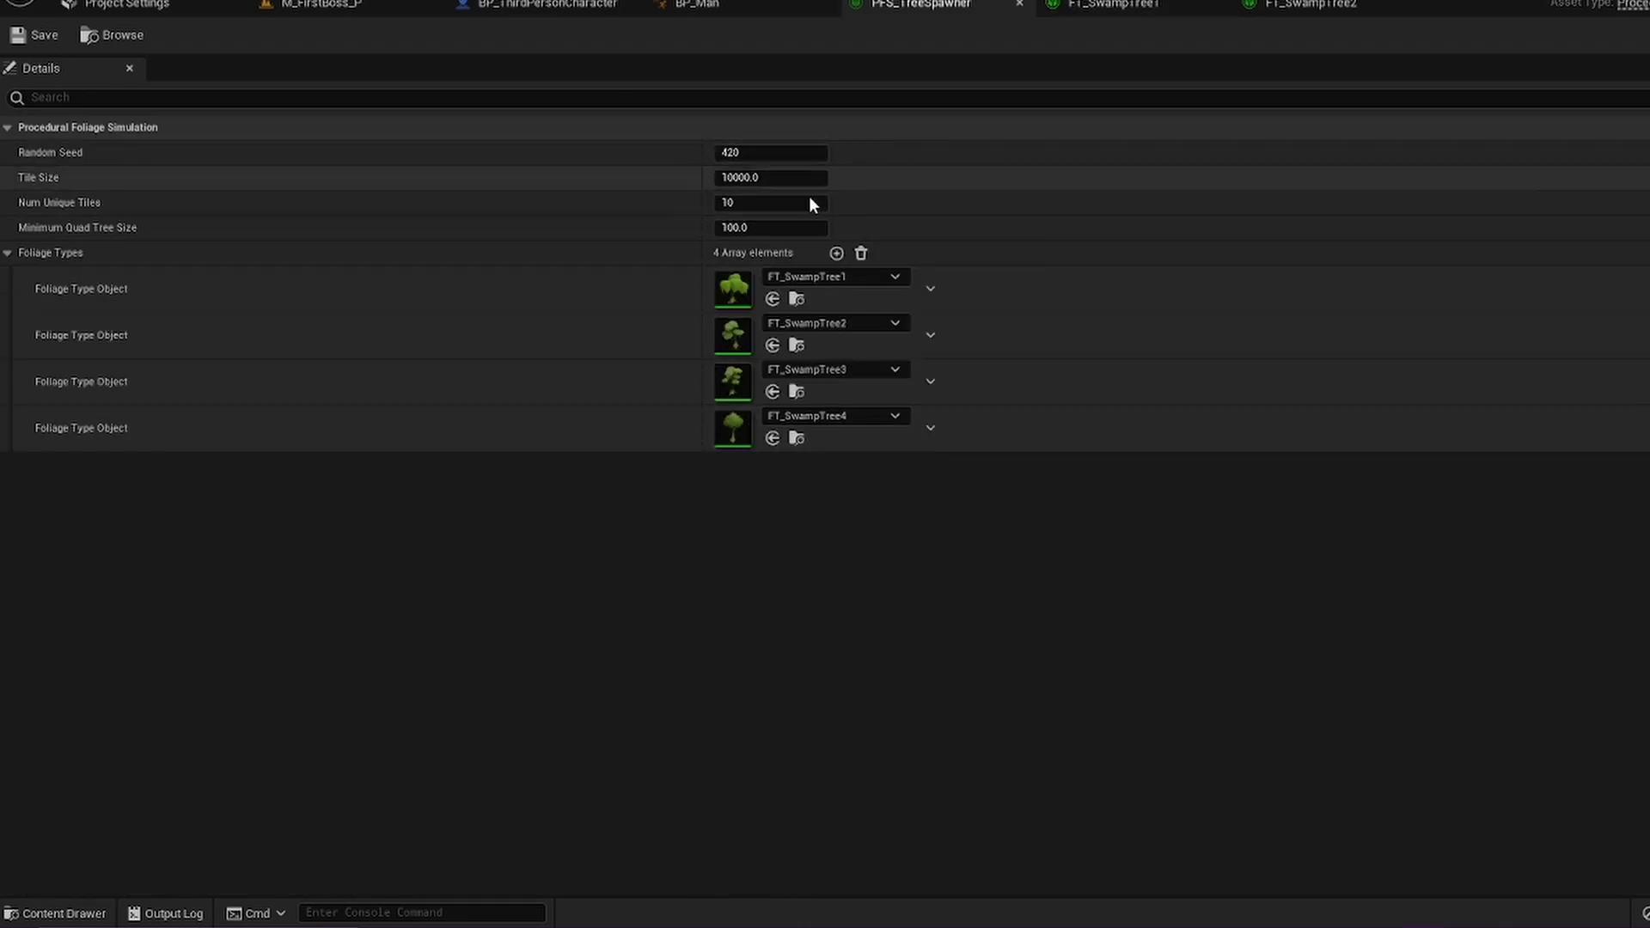
- Return to the M_FirstBoss_P level, select ProceduralFoliageTrees and review its Foliage Spawner, Tile Overlap and surface permission settings
left_click(339, 8)
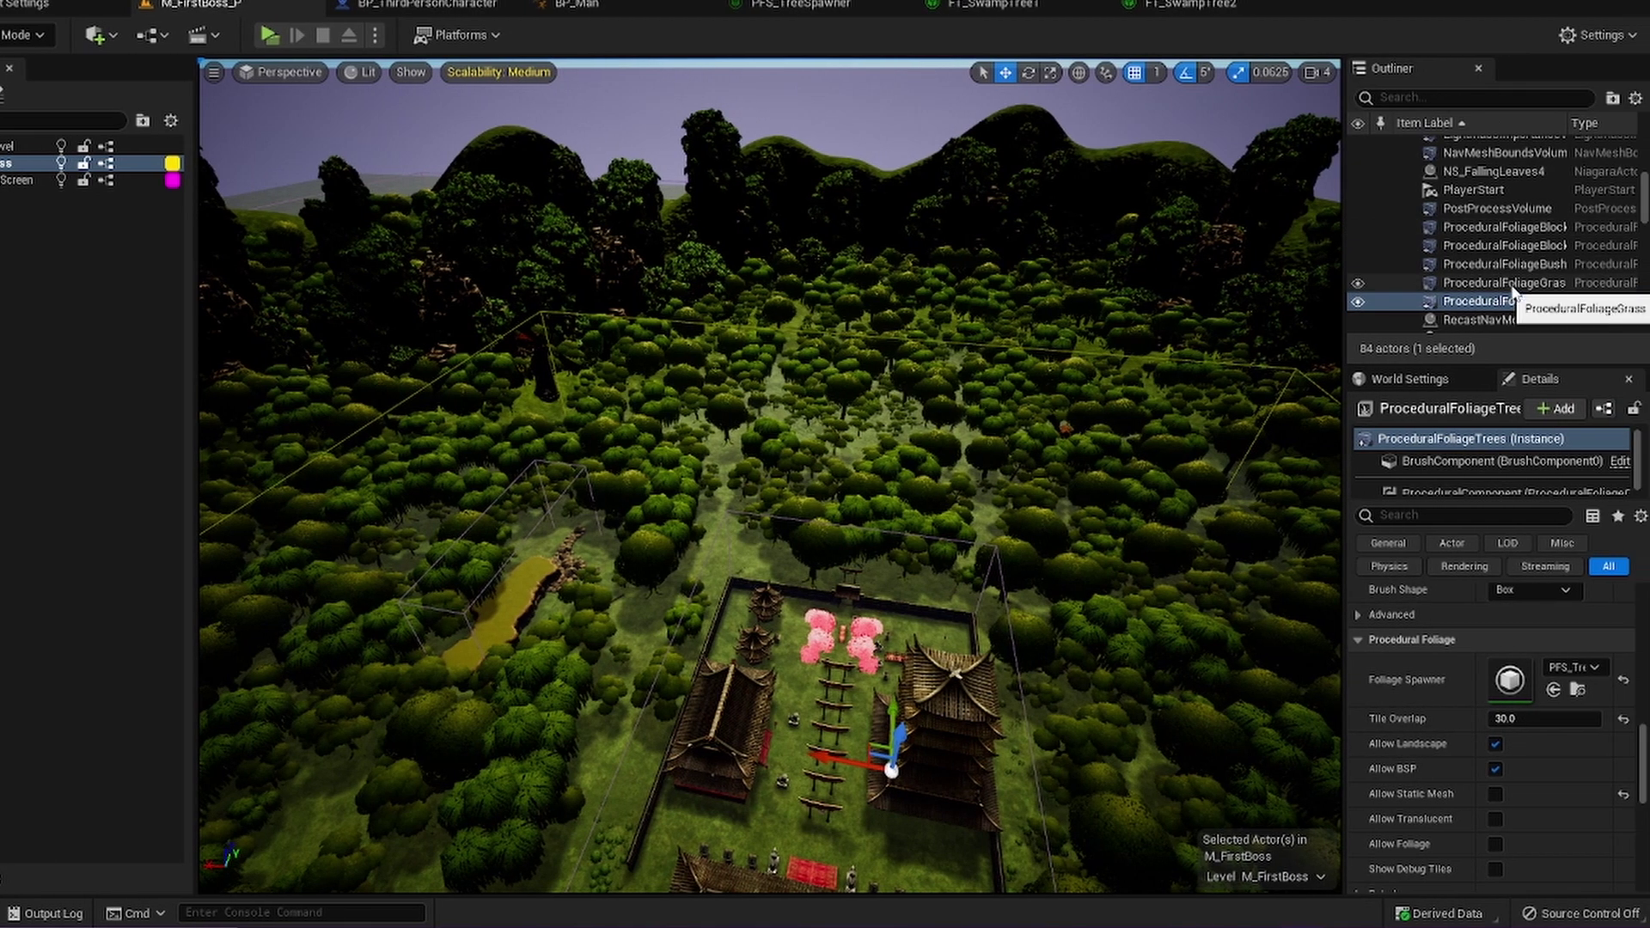
left_click(1492, 302)
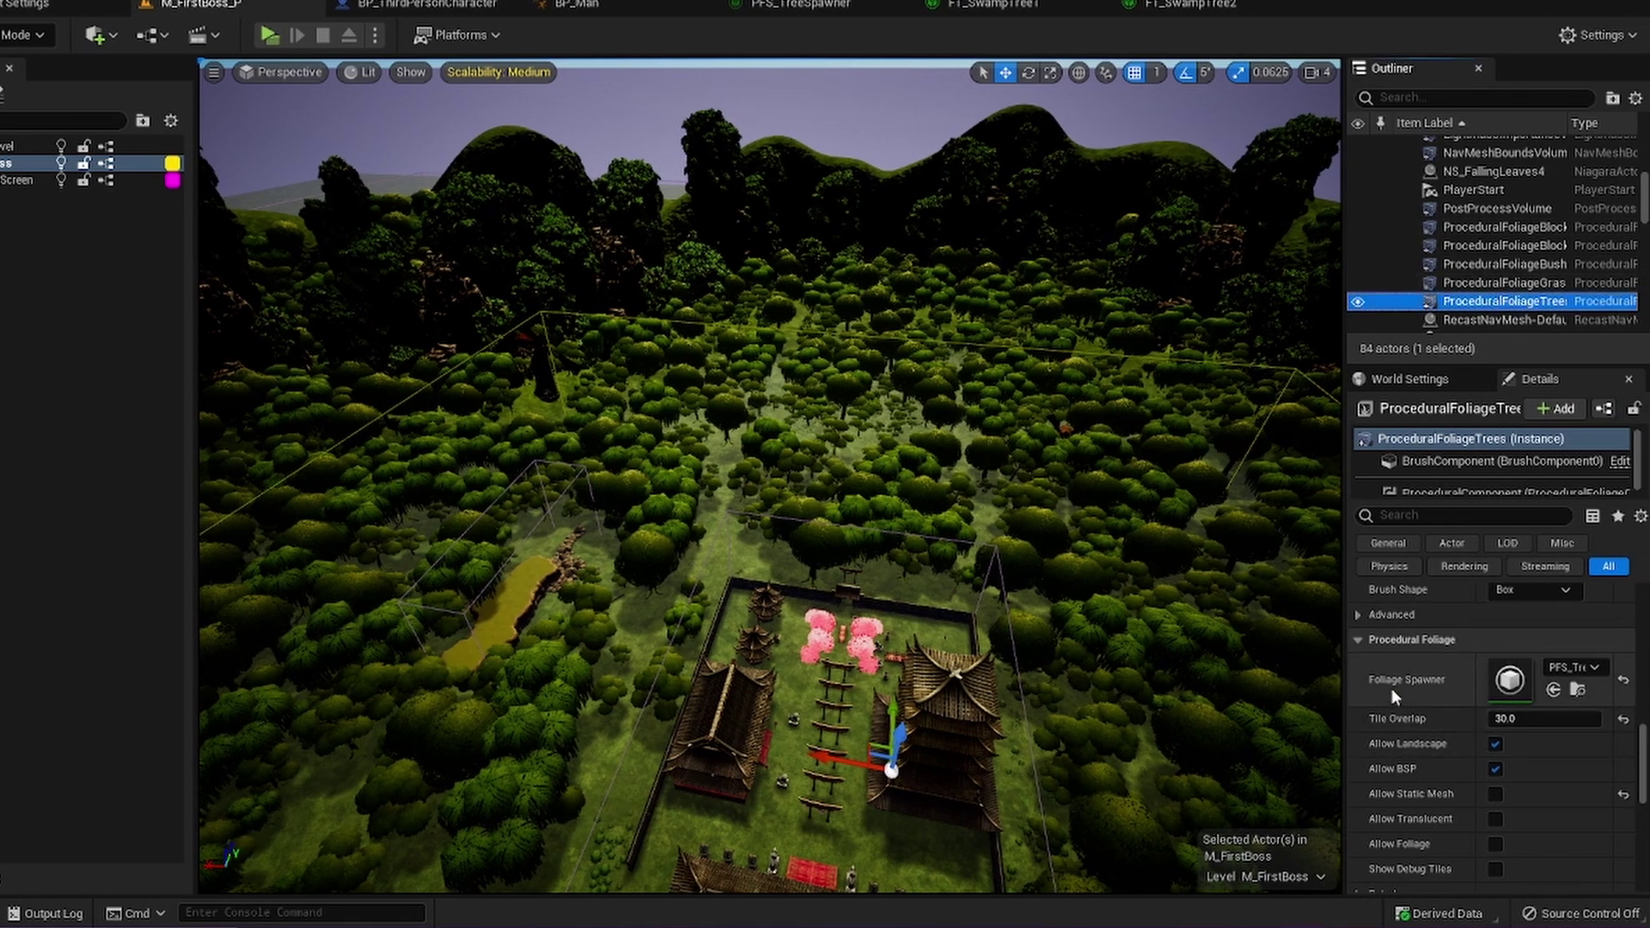
scroll(1391, 689, "up", 5)
scroll(1423, 688, "down", 3)
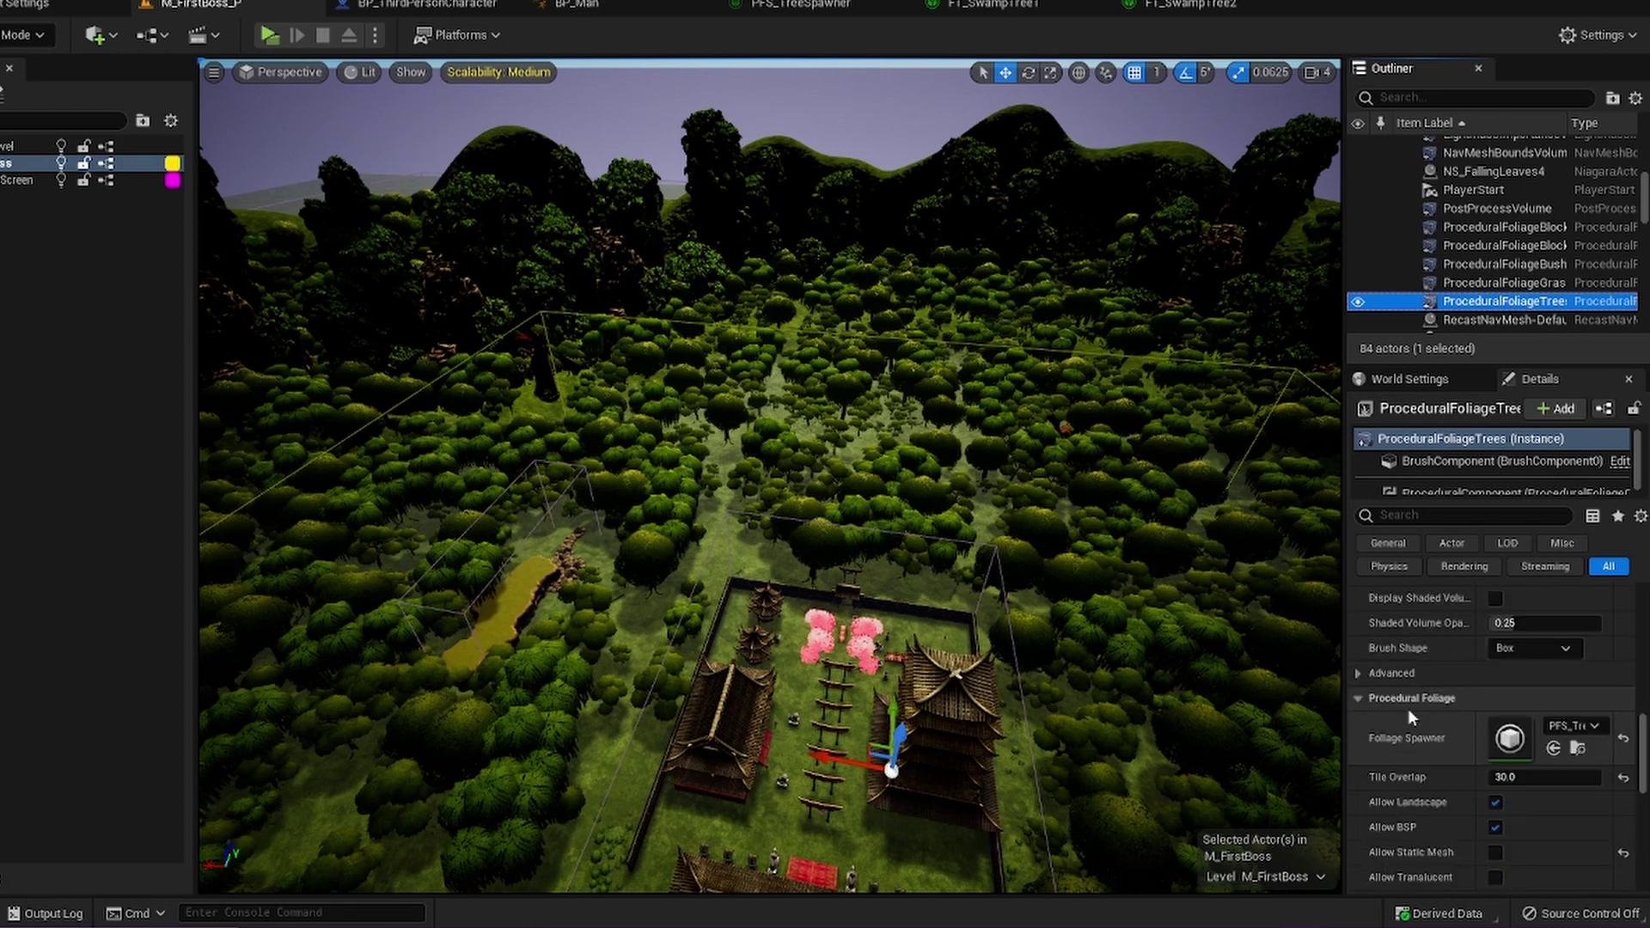
scroll(1415, 726, "down", 1)
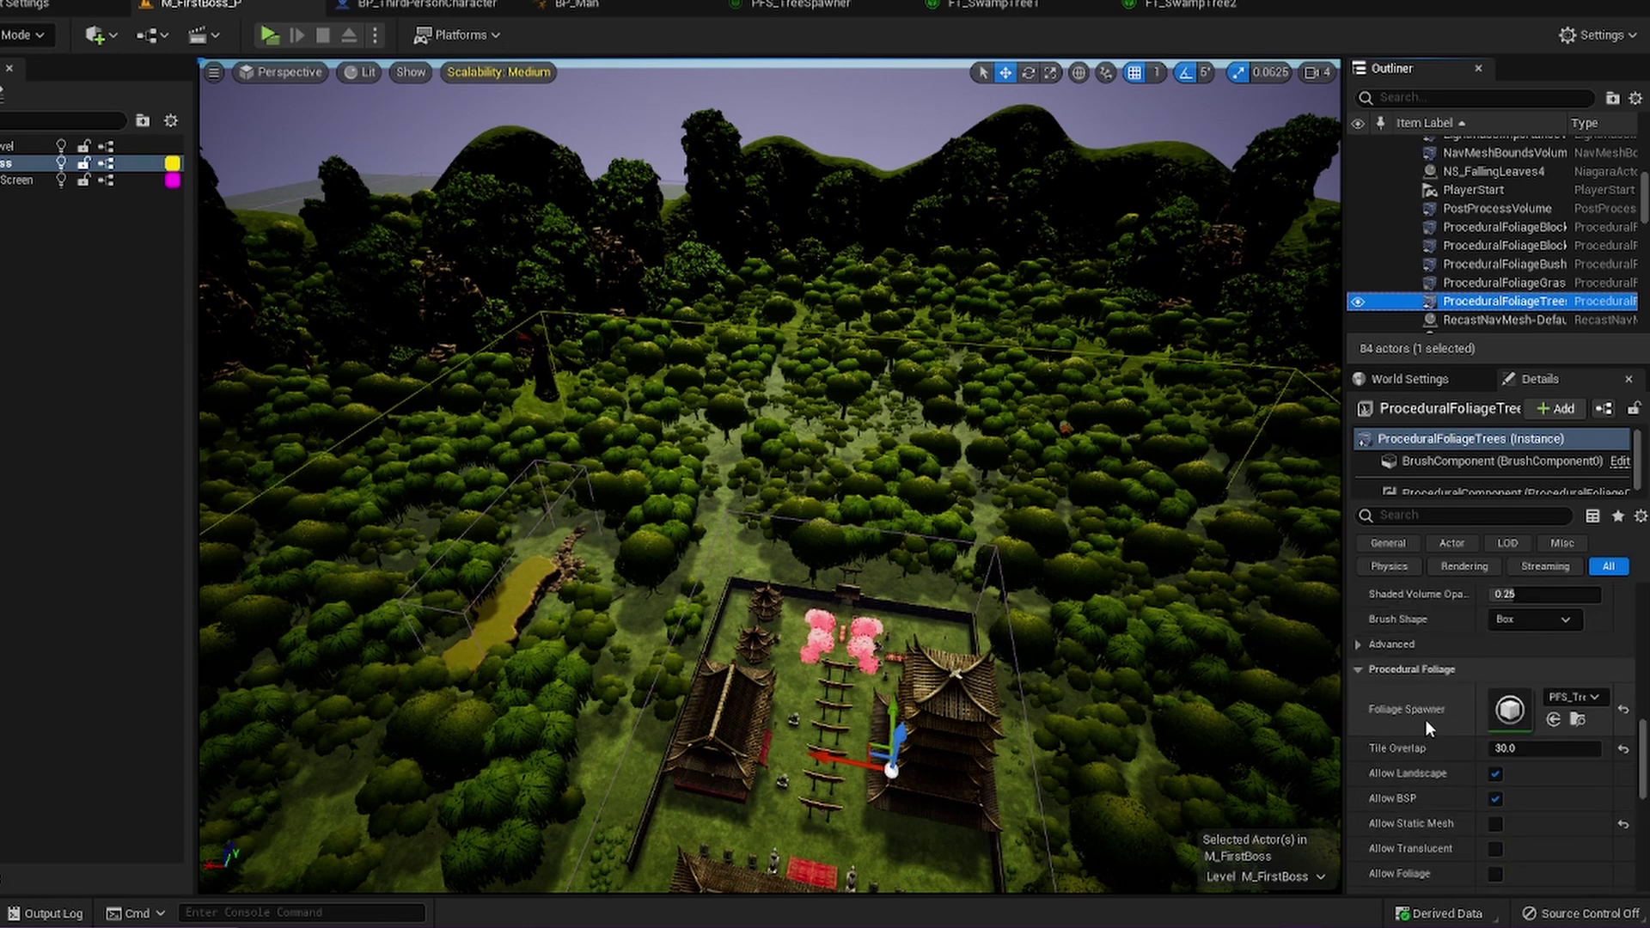
left_click(1510, 710)
left_click(1510, 713)
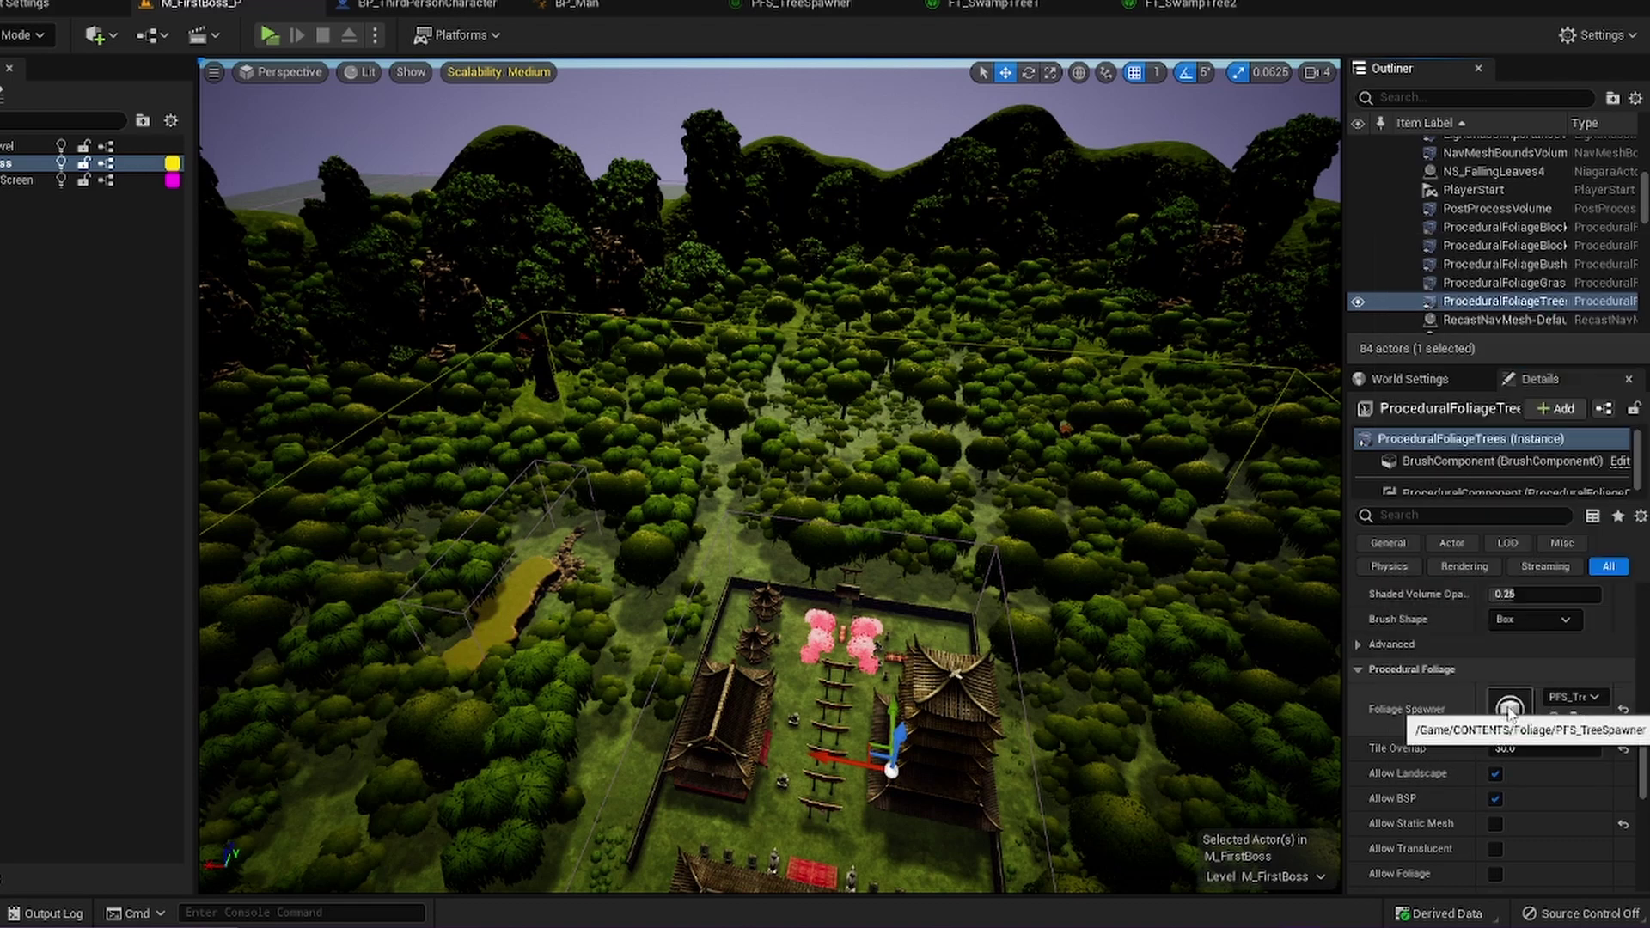
scroll(1510, 713, "down", 4)
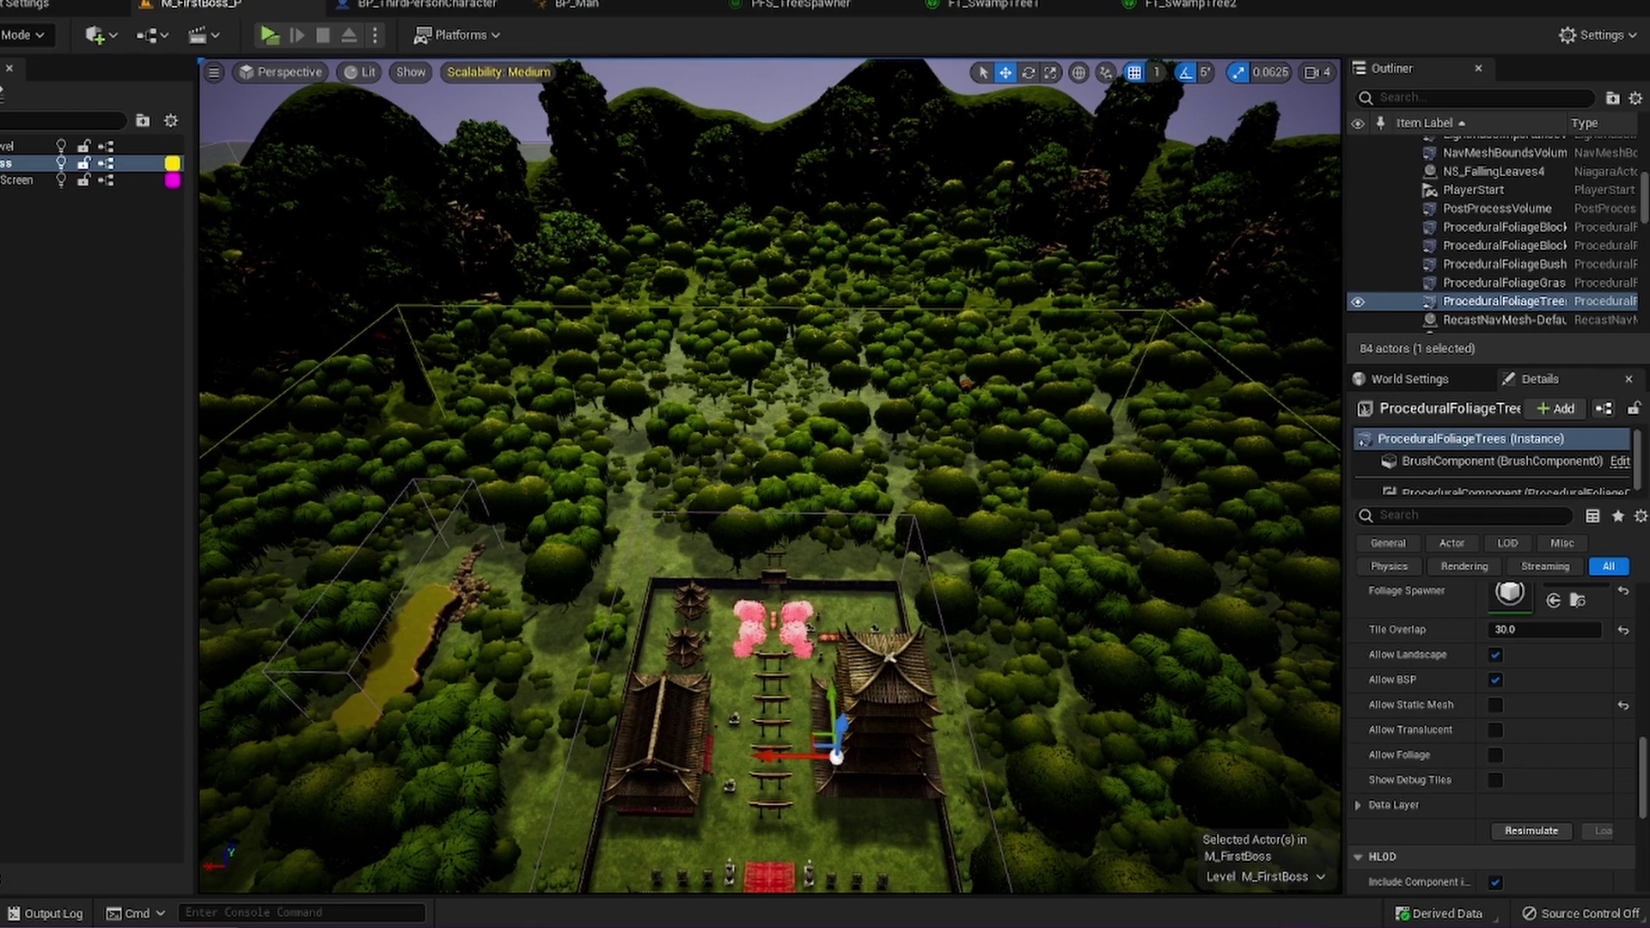
- Select the procedural foliage blocking volume around the pond and review its transform and Procedural Foliage settings
scroll(769, 476, "up", 2)
right_click_drag(715, 560, 715, 560)
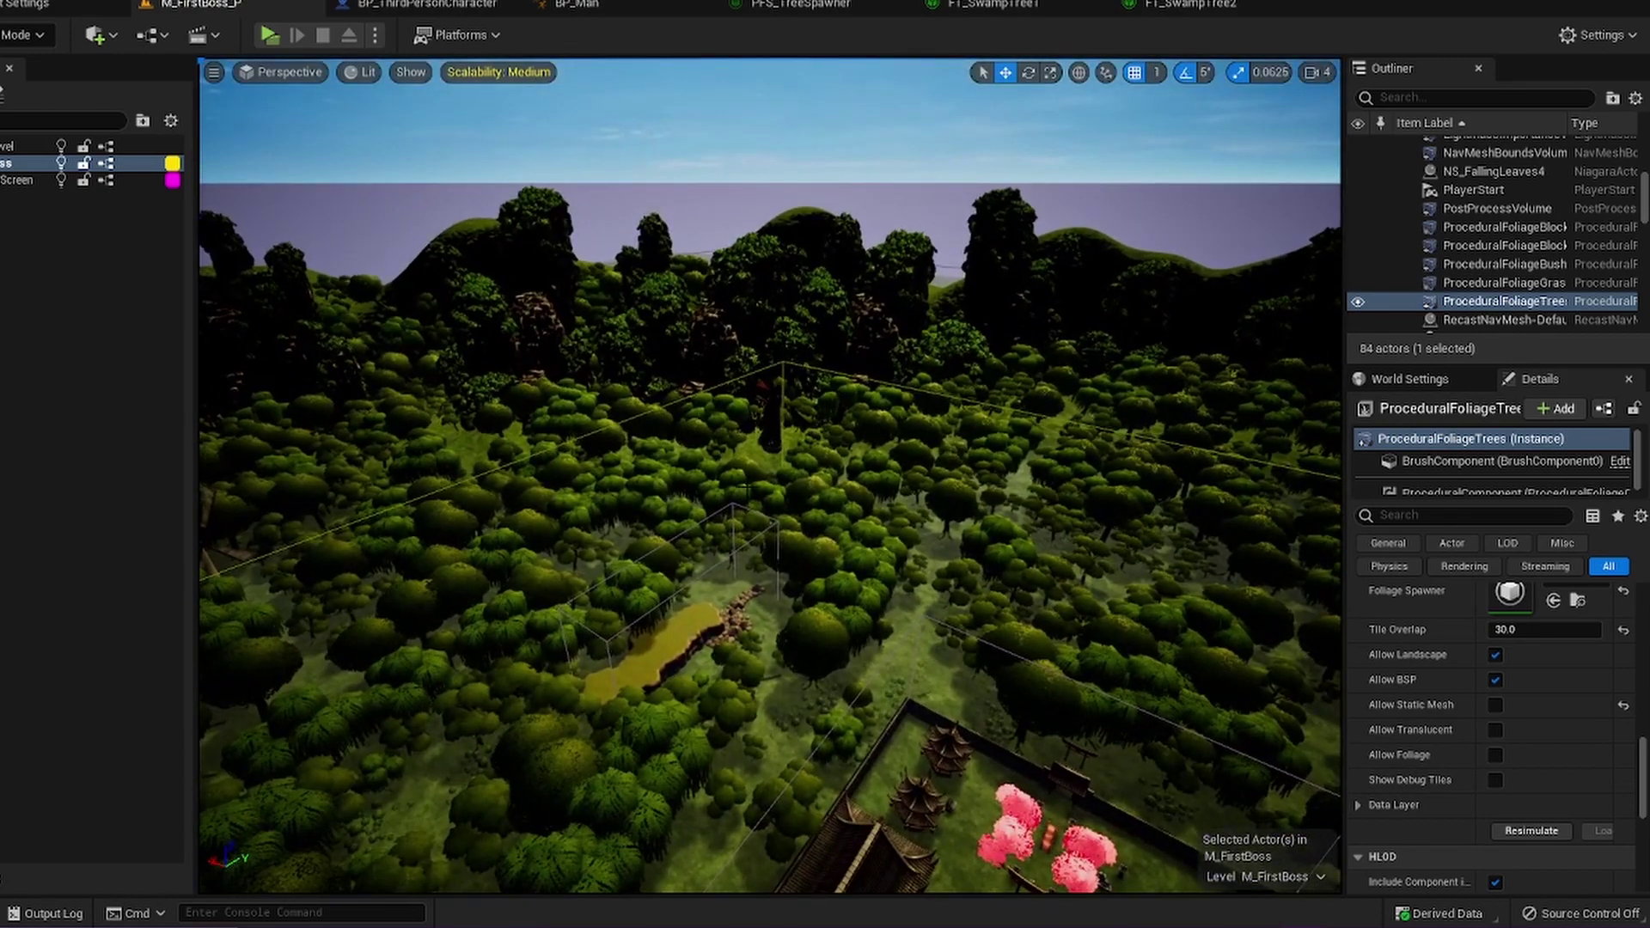
left_click(710, 569)
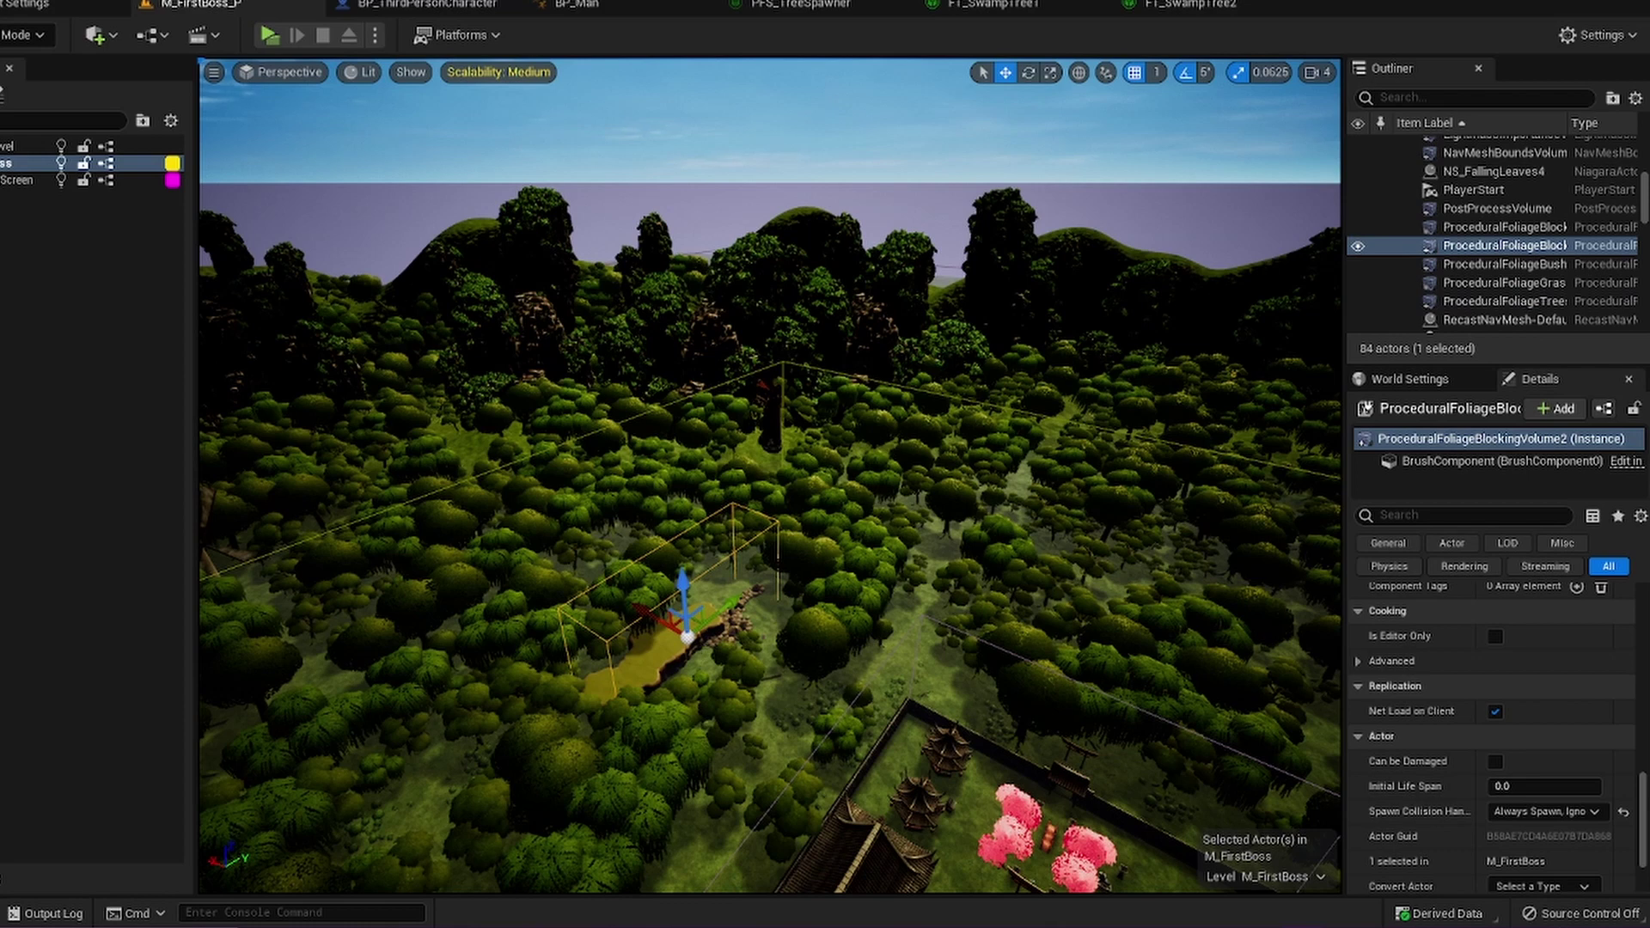
scroll(776, 663, "up", 2)
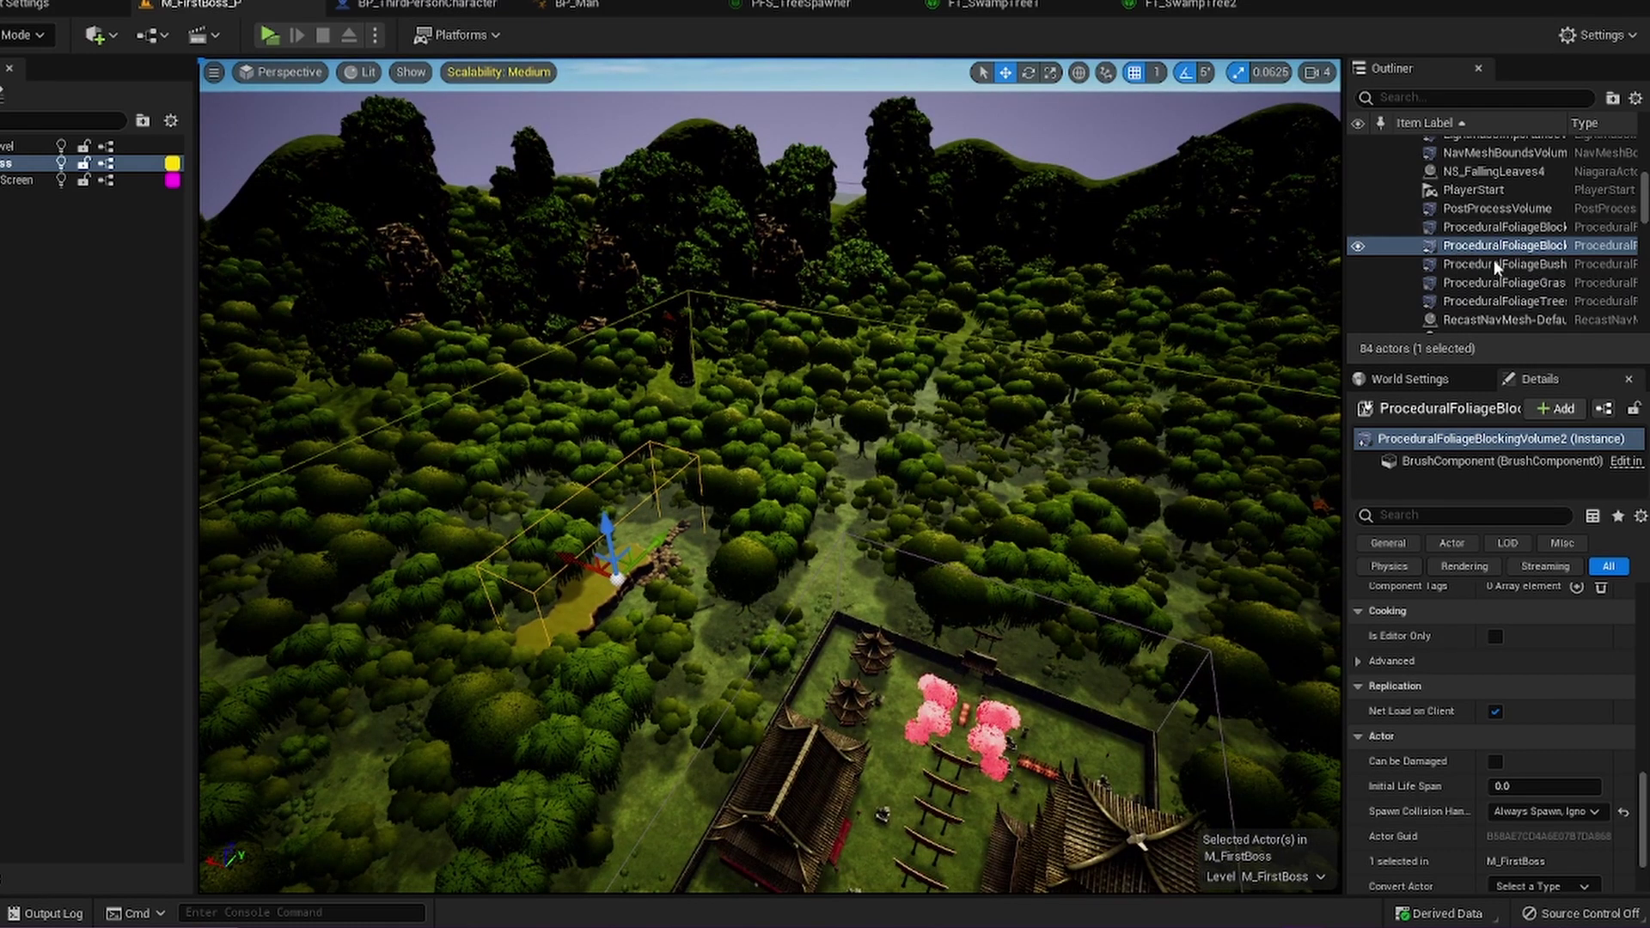
scroll(1507, 839, "up", 3)
scroll(1508, 838, "up", 6)
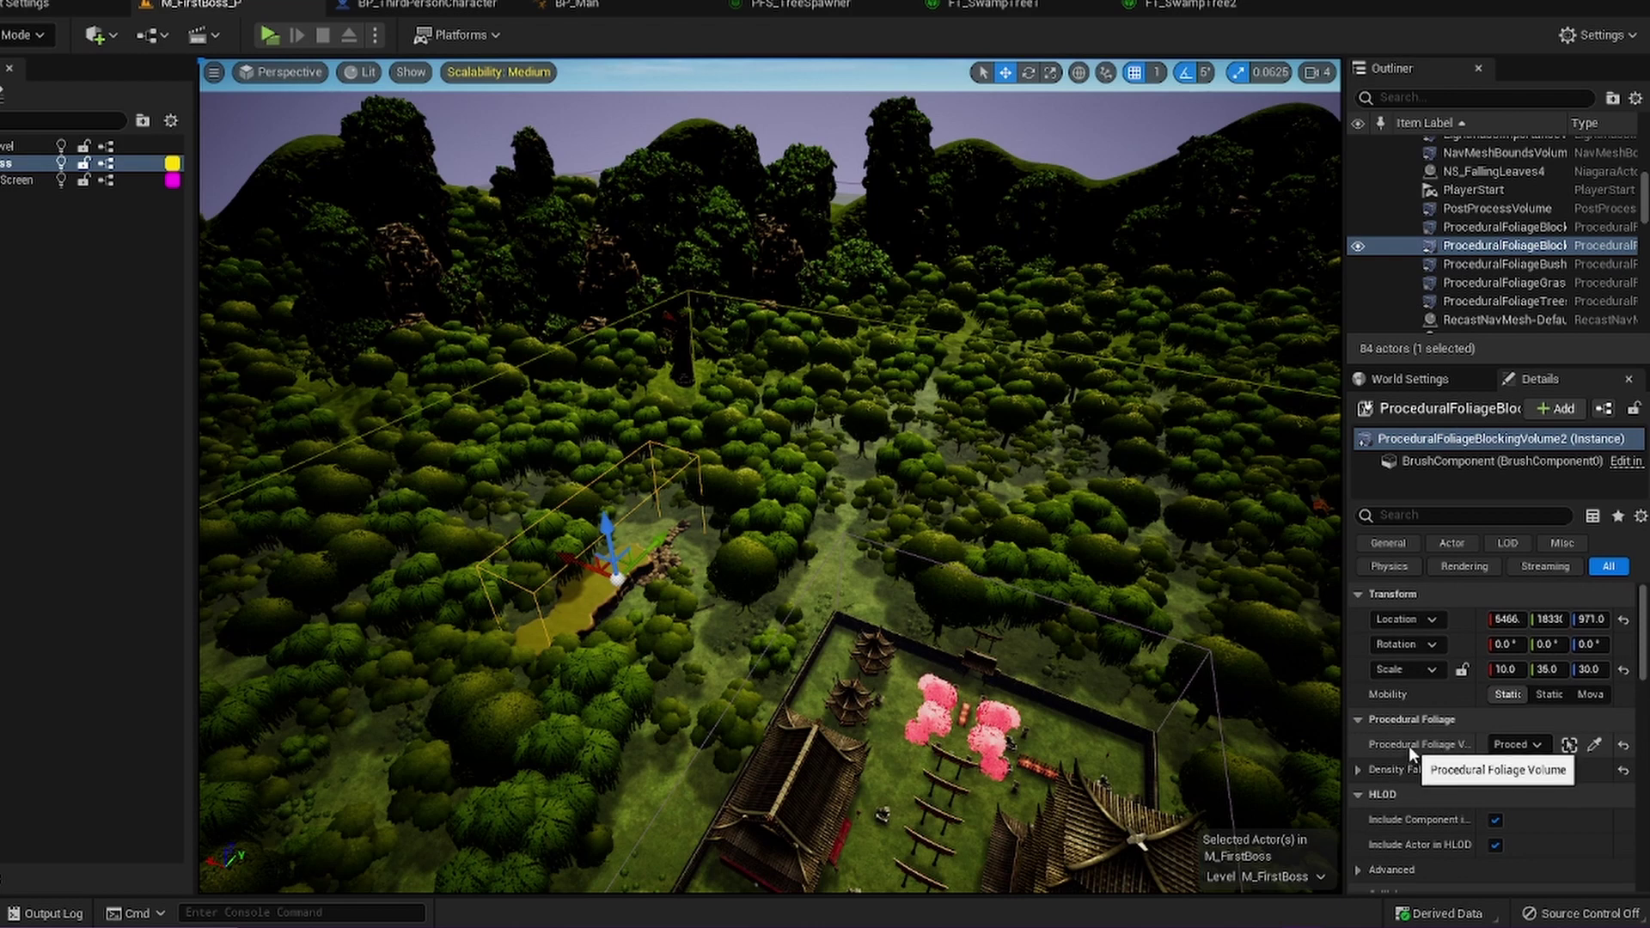
- Try ProceduralFoliageBushes as the pond blocking volume's Procedural Foliage Volume and finally assign ProceduralFoliageTrees
left_click(1515, 745)
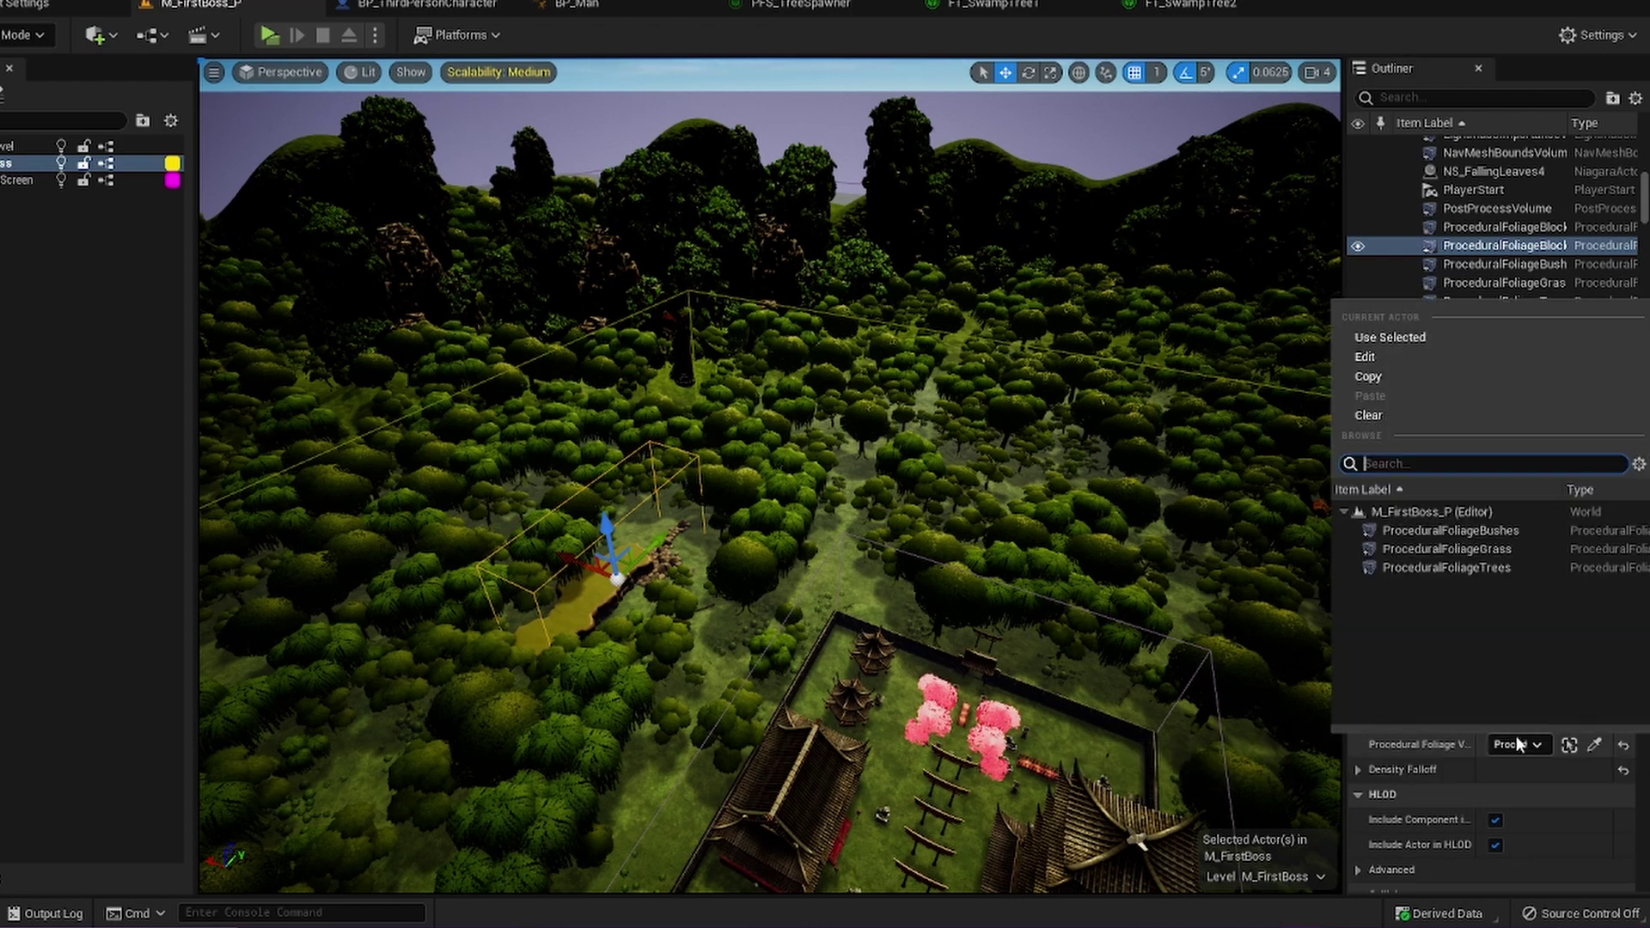
left_click(1458, 530)
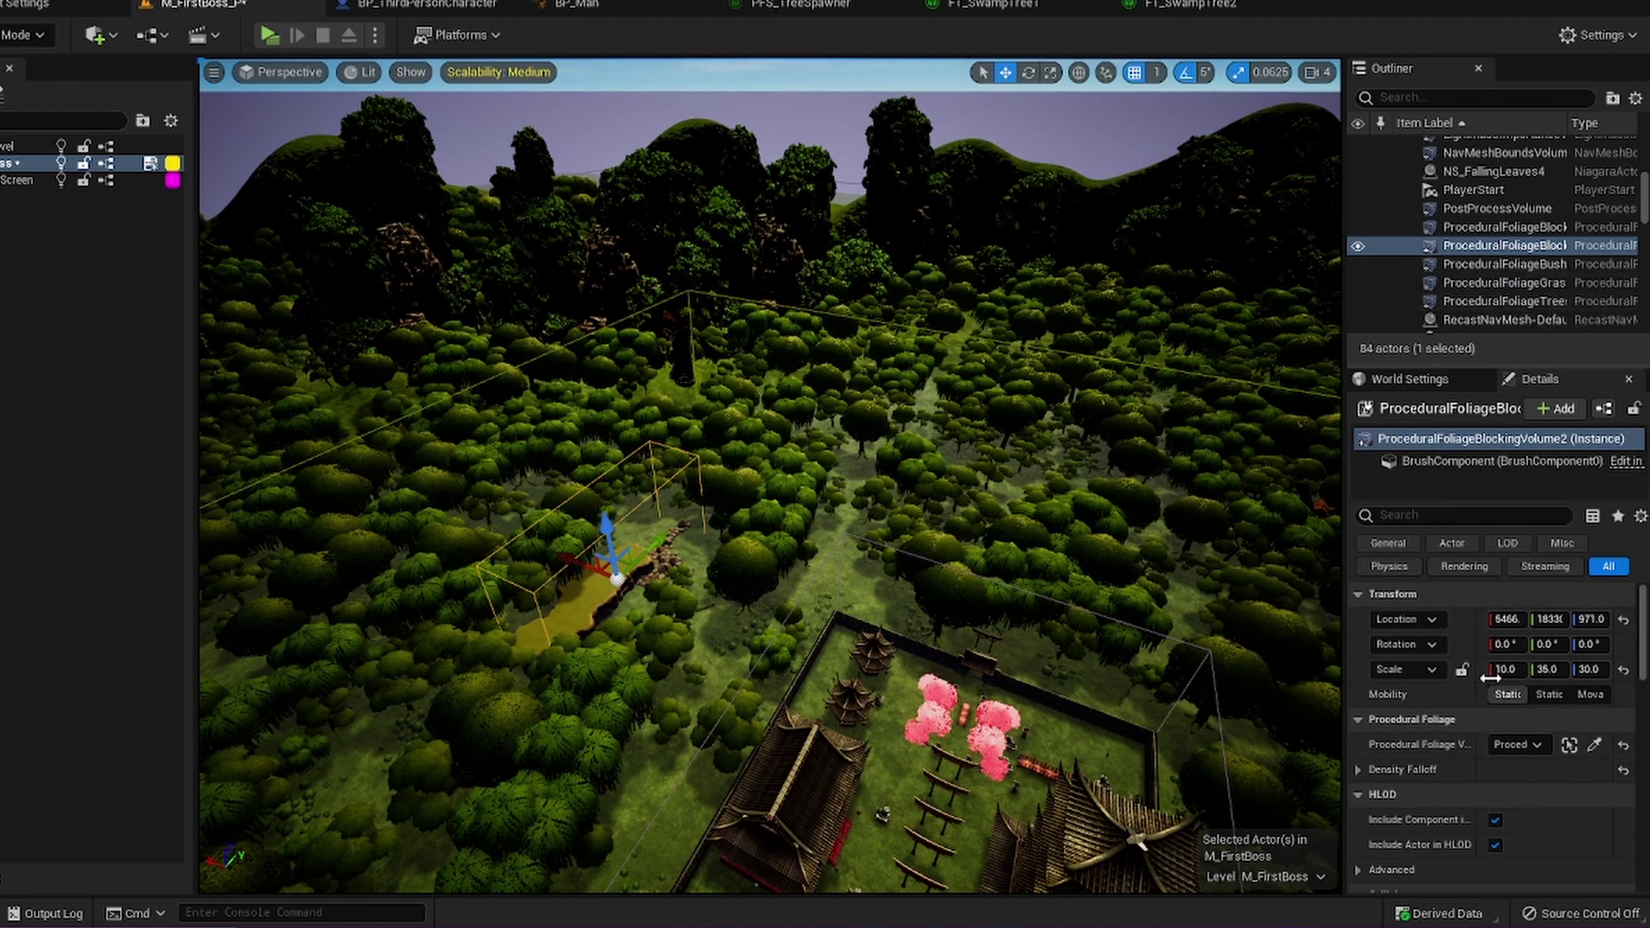
left_click(1519, 744)
left_click(1446, 565)
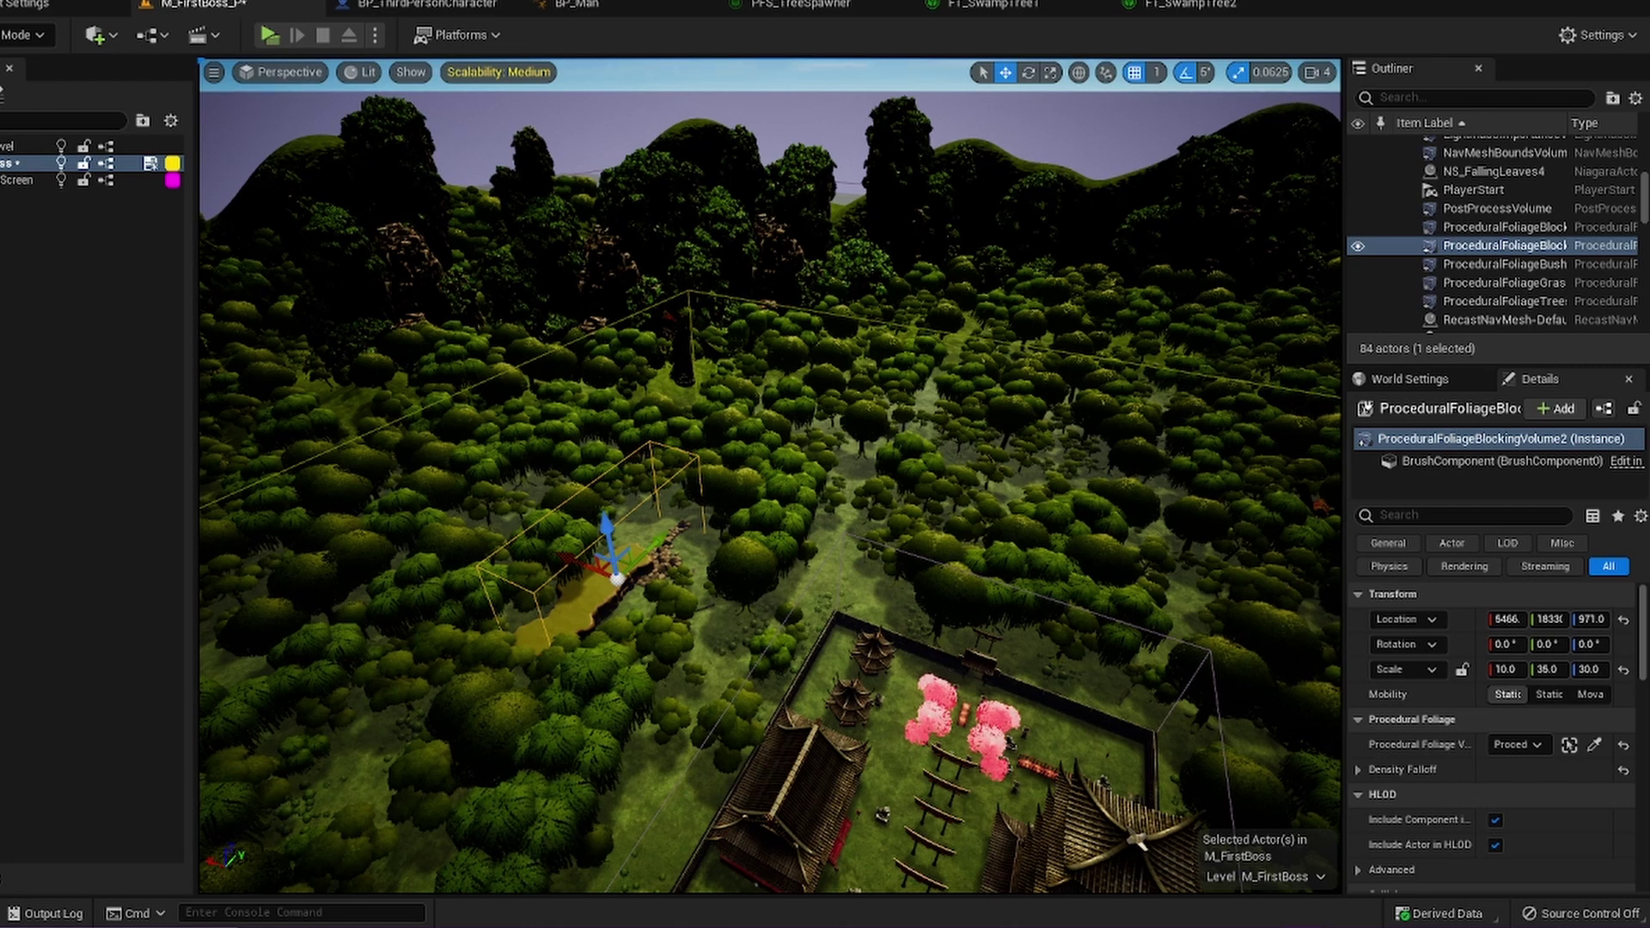
right_click_drag(770, 481, 851, 434)
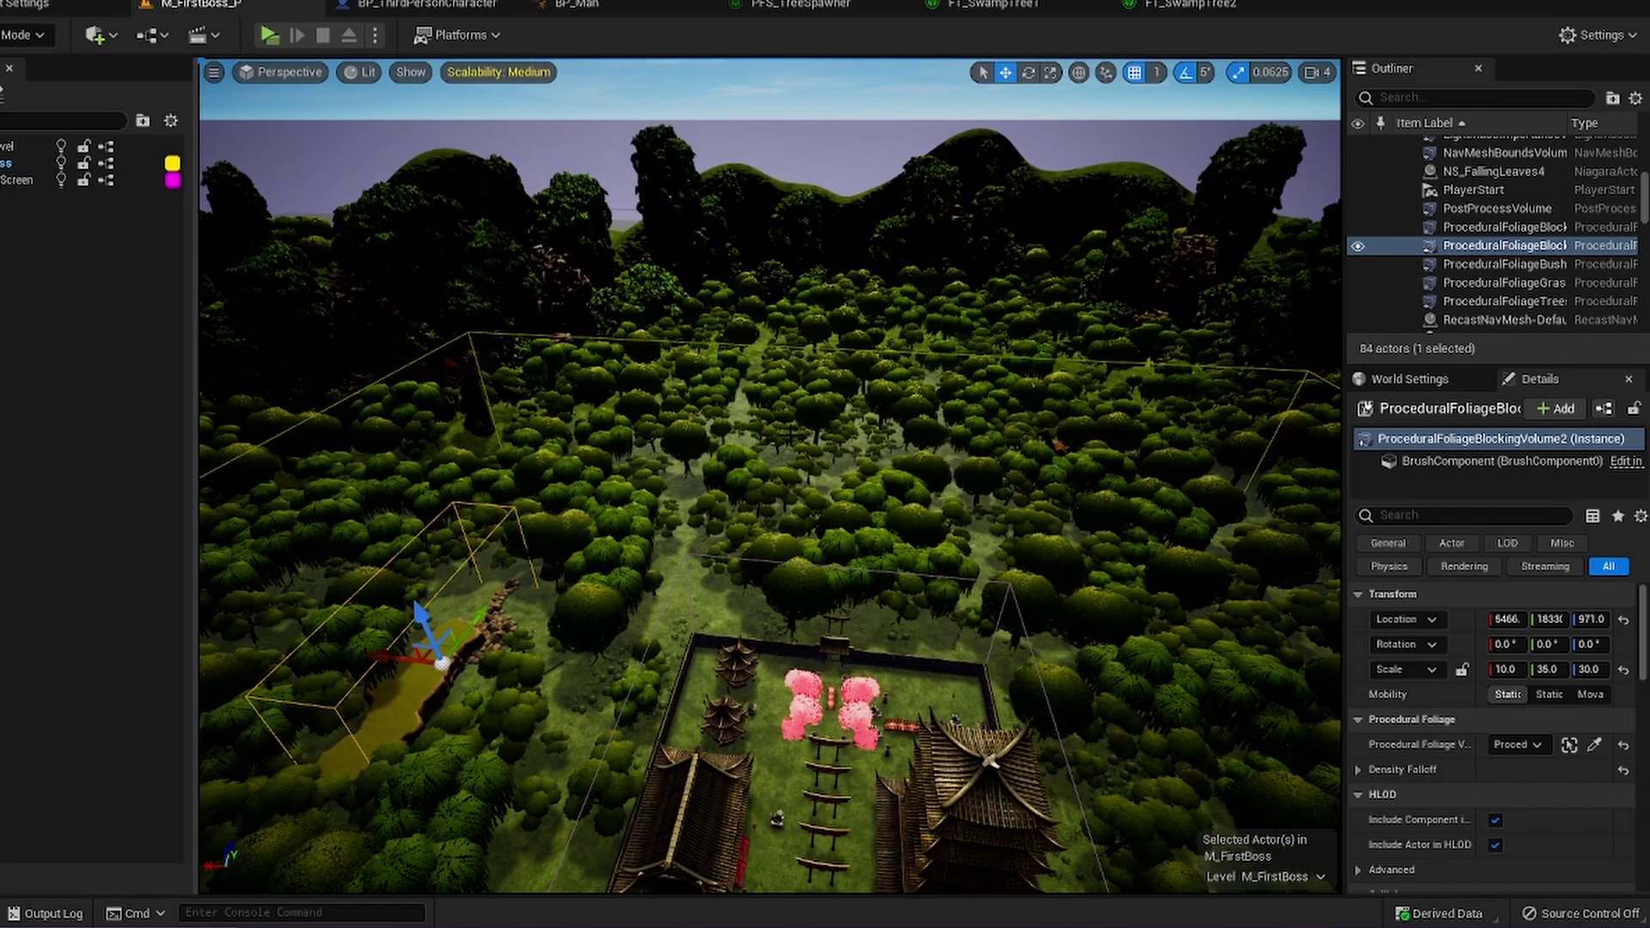
right_click_drag(851, 434, 812, 435)
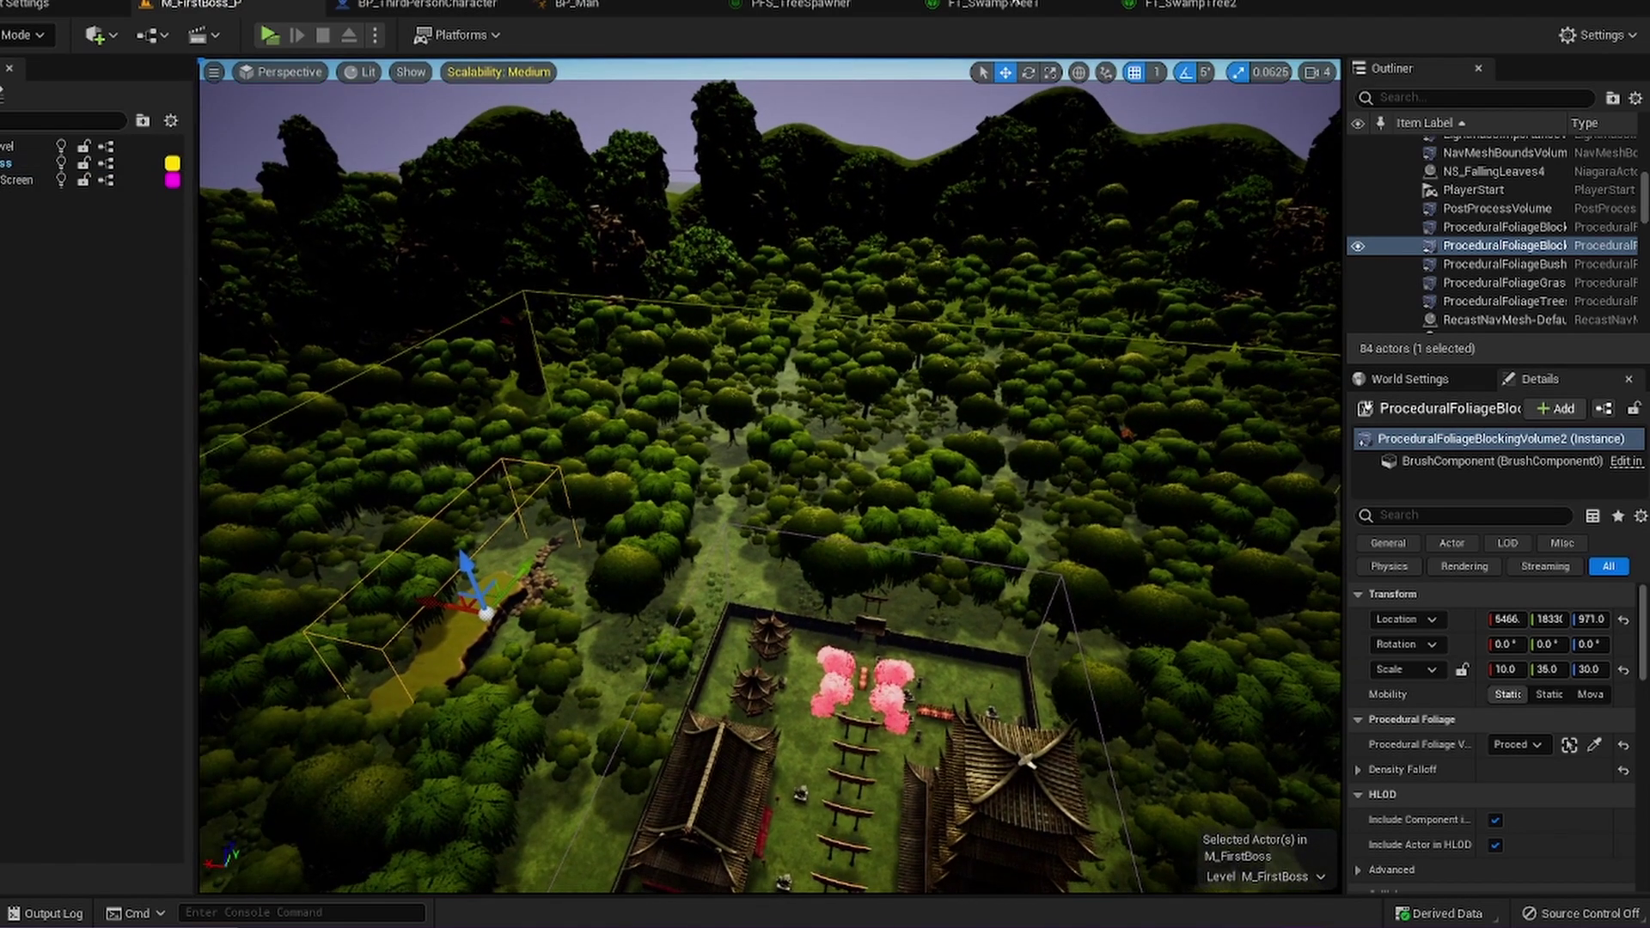
- Open the PFS_GrassSpawner and PFS_Bush+LimbSpawner assets from the Foliage folder and compare their foliage types with PFS_TreeSpawner
left_click(800, 4)
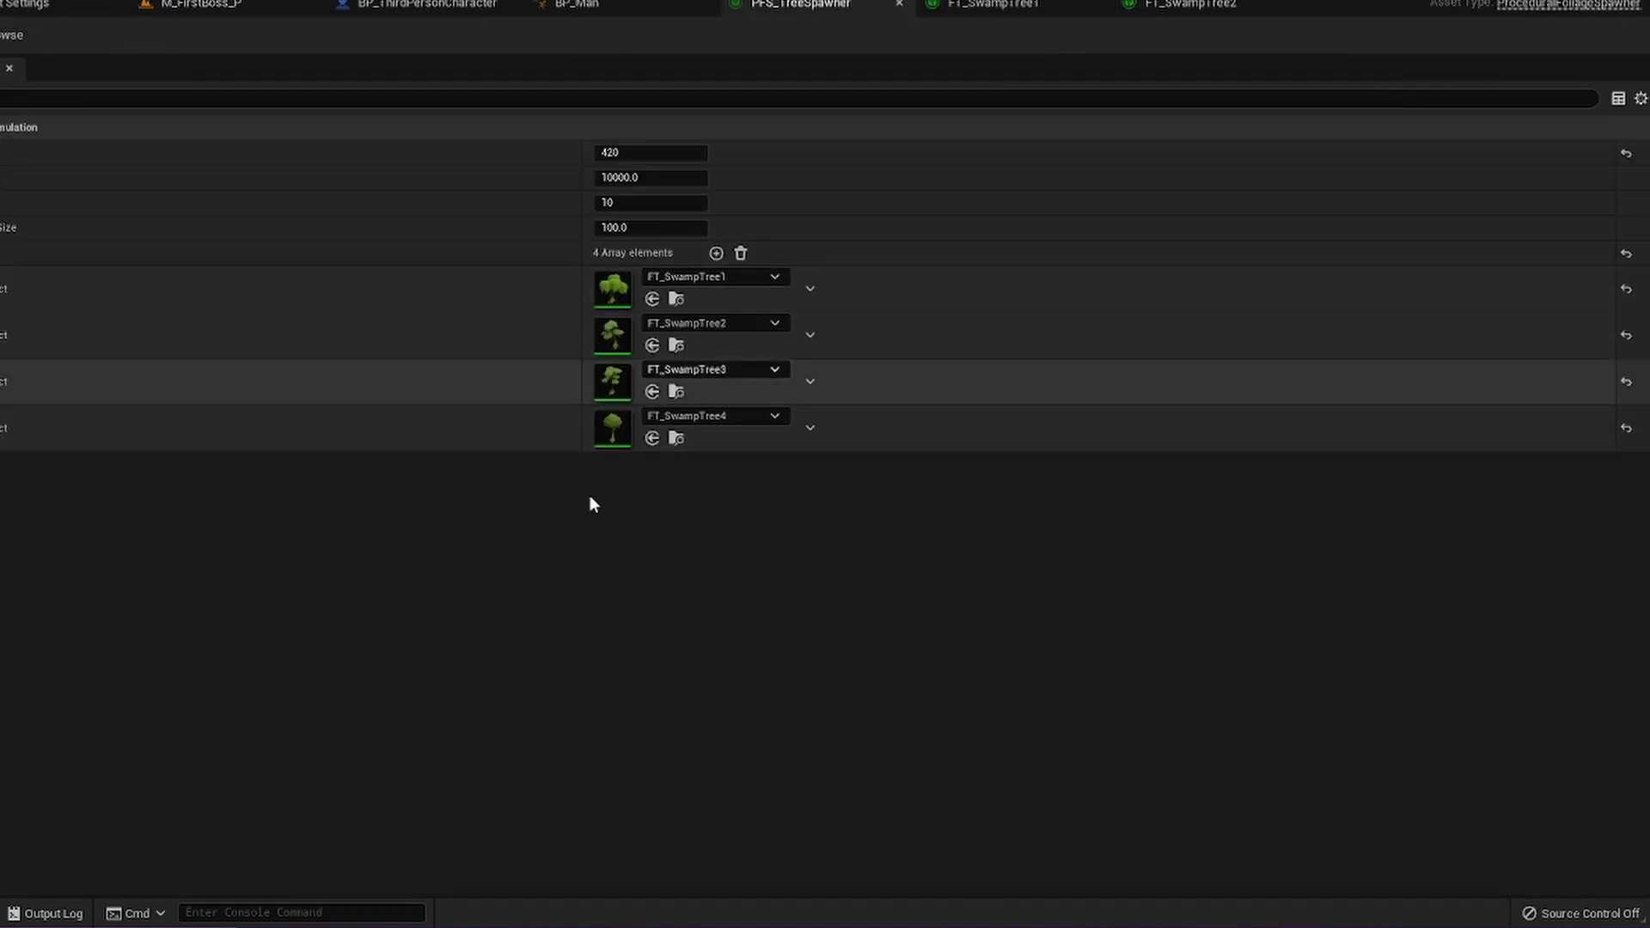
key("ctrl+space")
left_click(1172, 703)
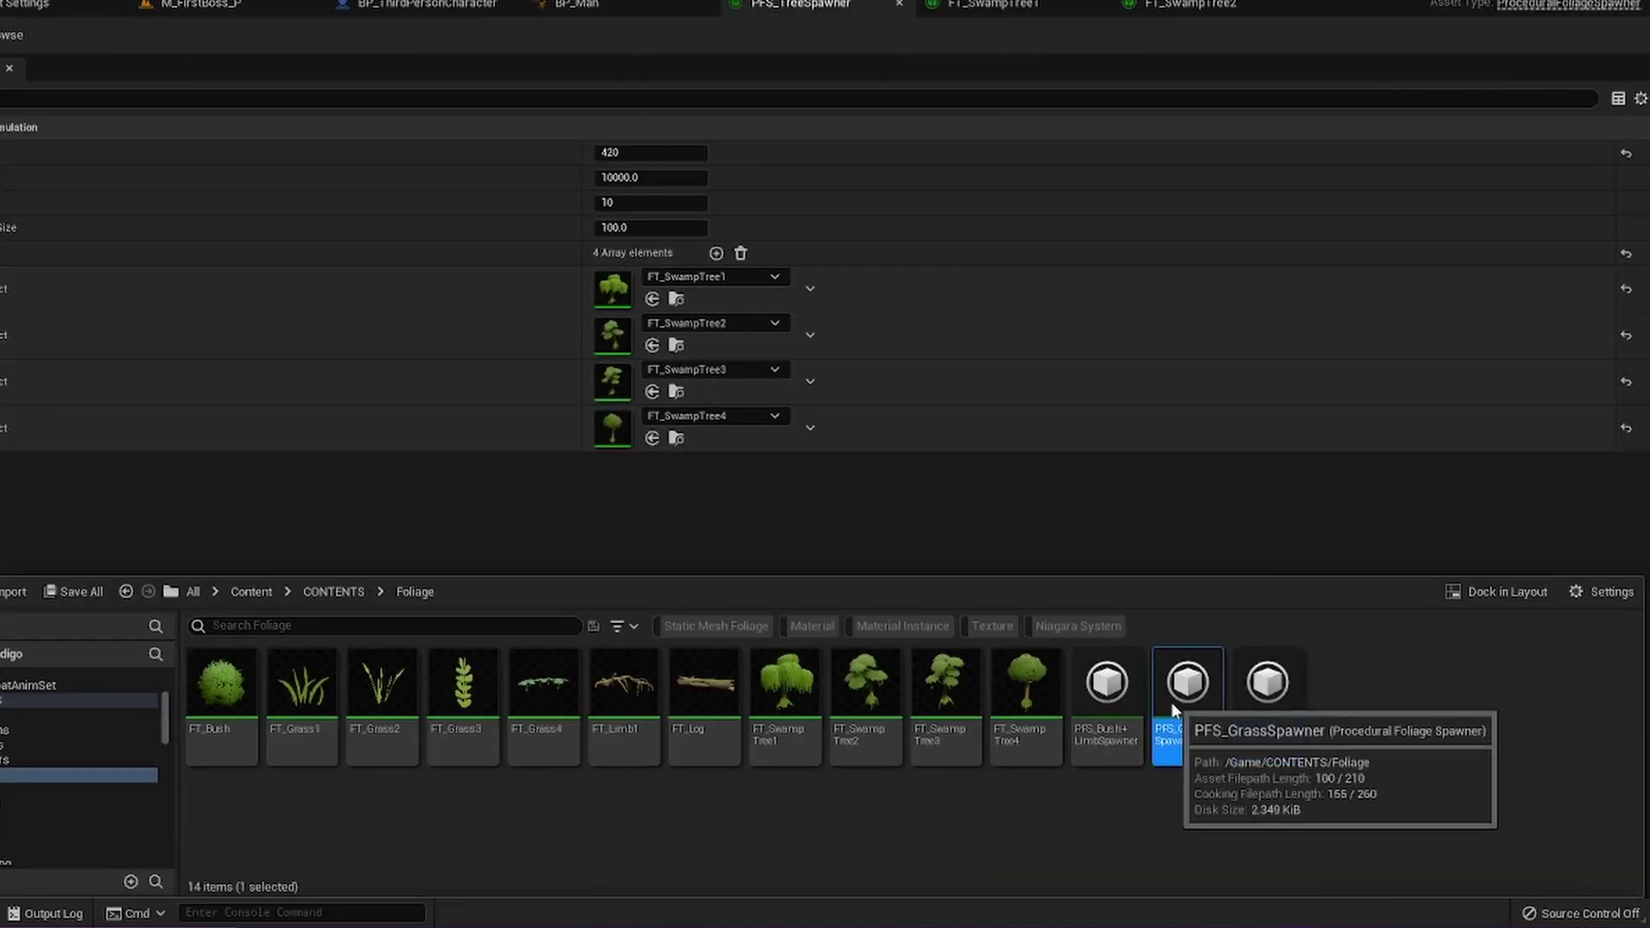
double_click(1172, 703)
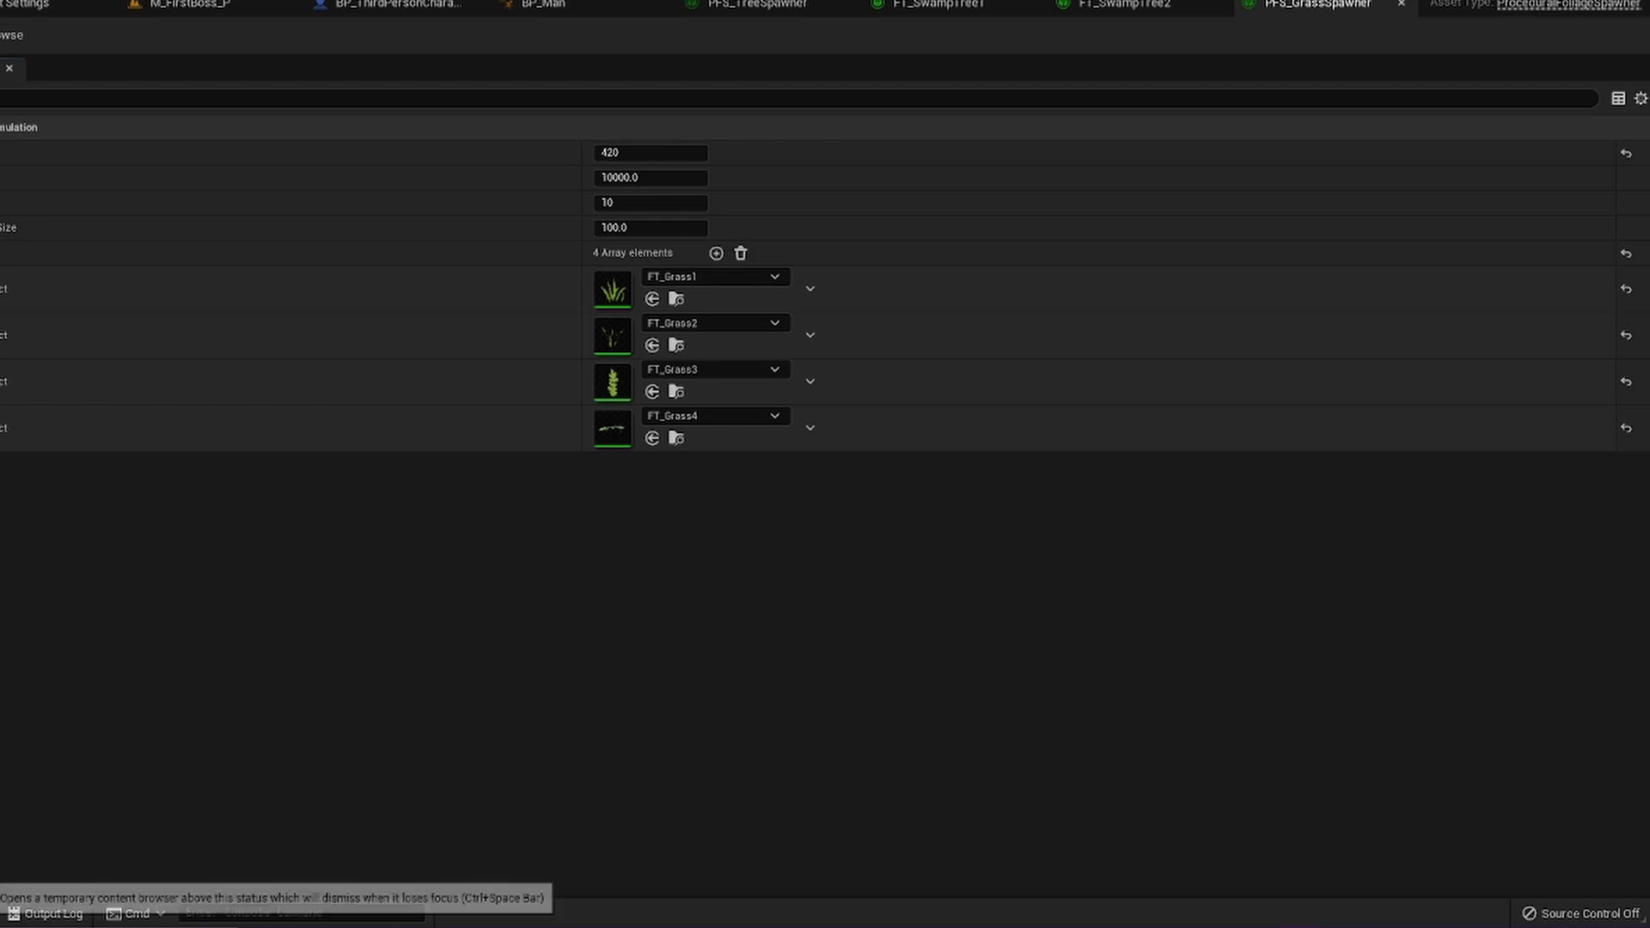
key("ctrl+space")
double_click(1106, 697)
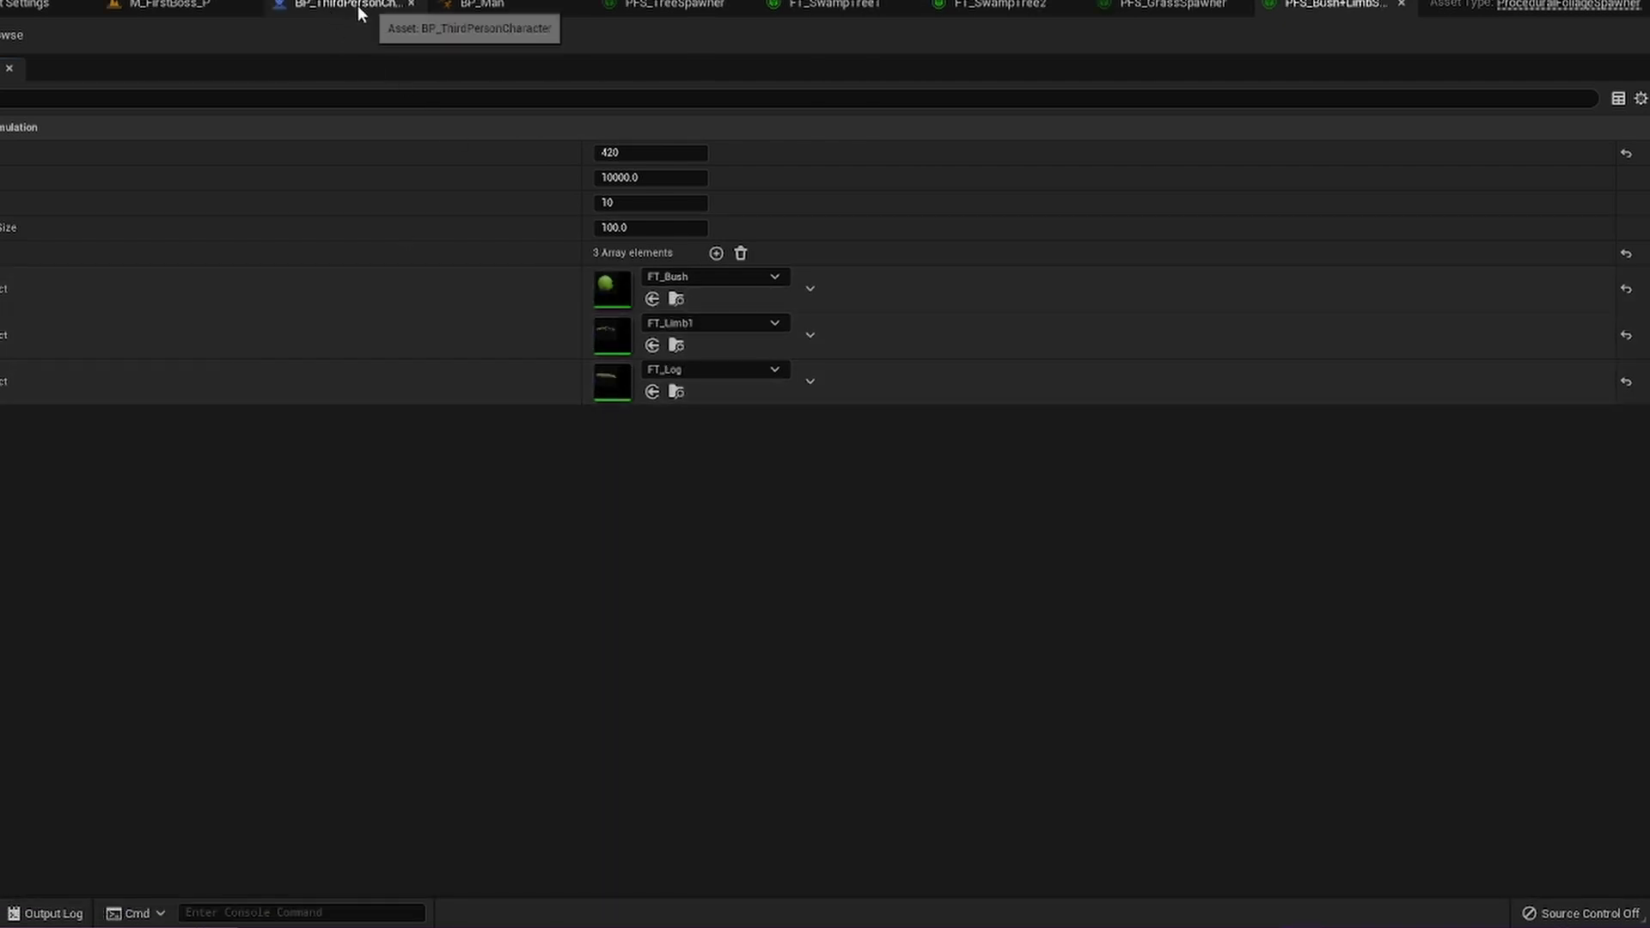
- Return to the M_FirstBoss_P level and playtest it, running and jumping through the spawned grass, bushes and trees
left_click(184, 7)
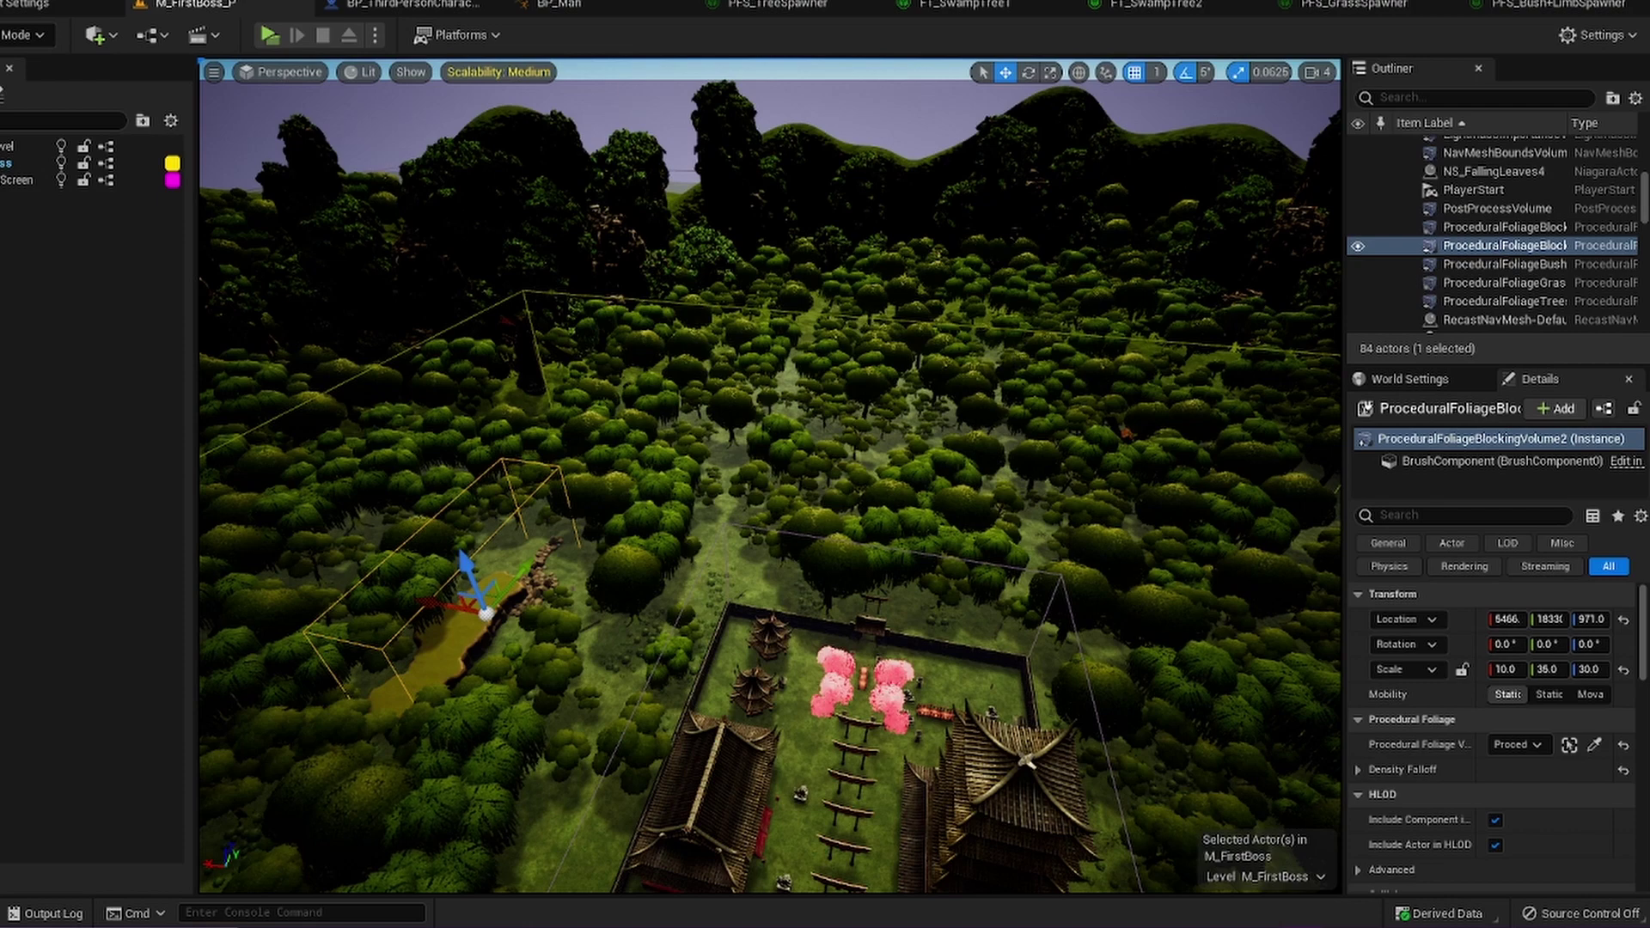
right_click_drag(1274, 348, 864, 582)
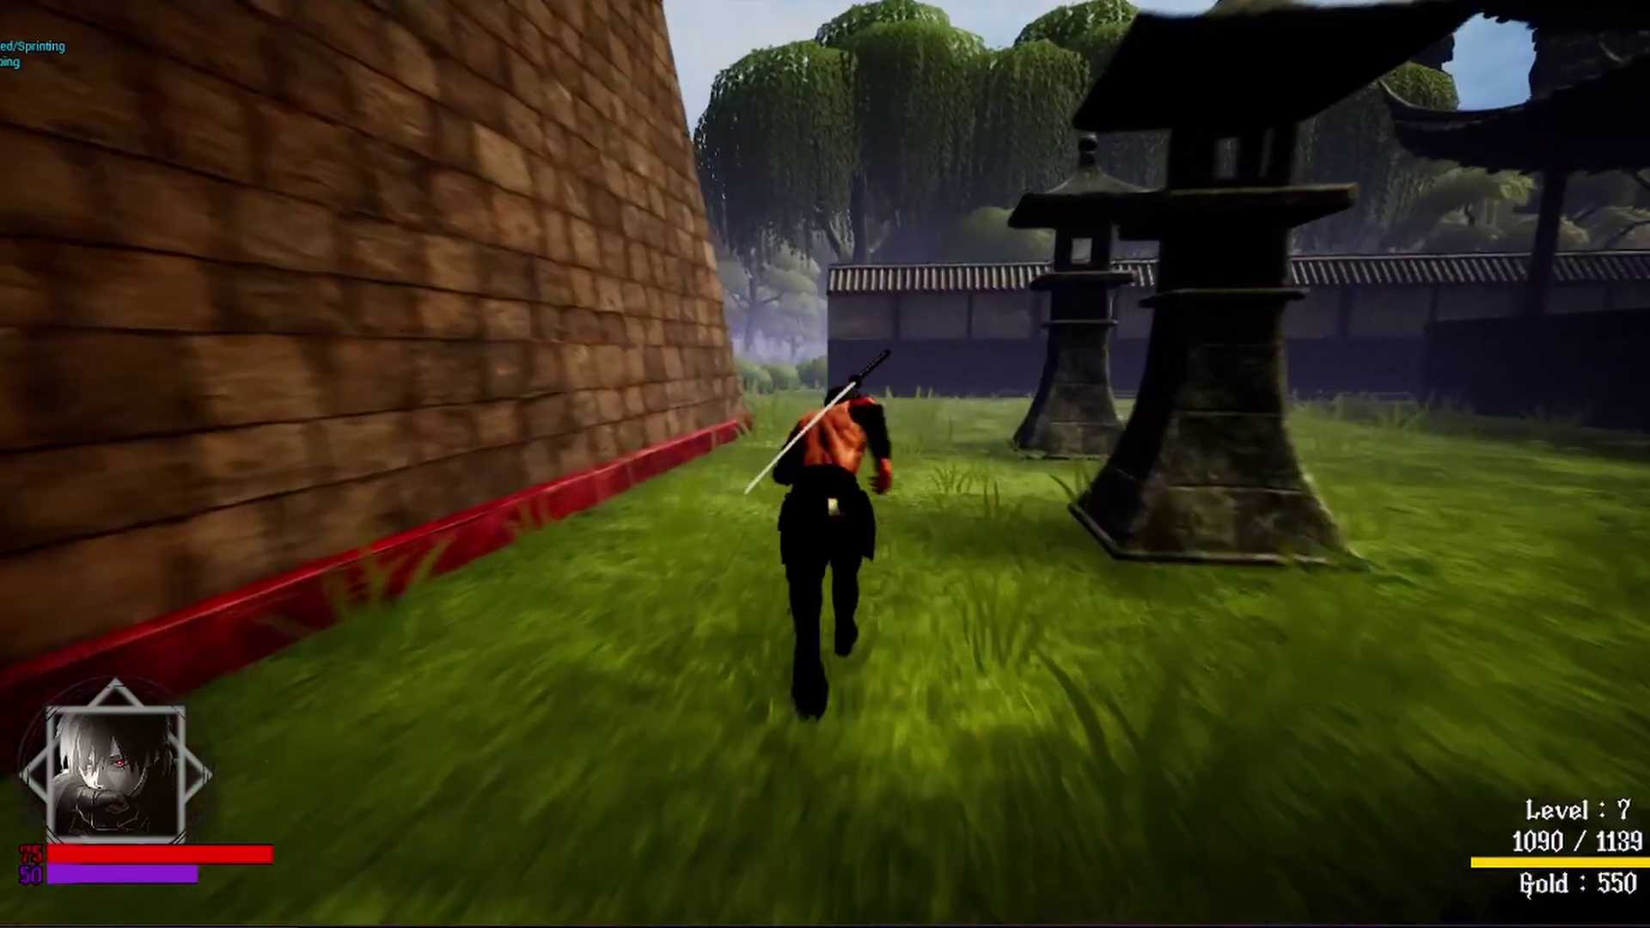
key("space")
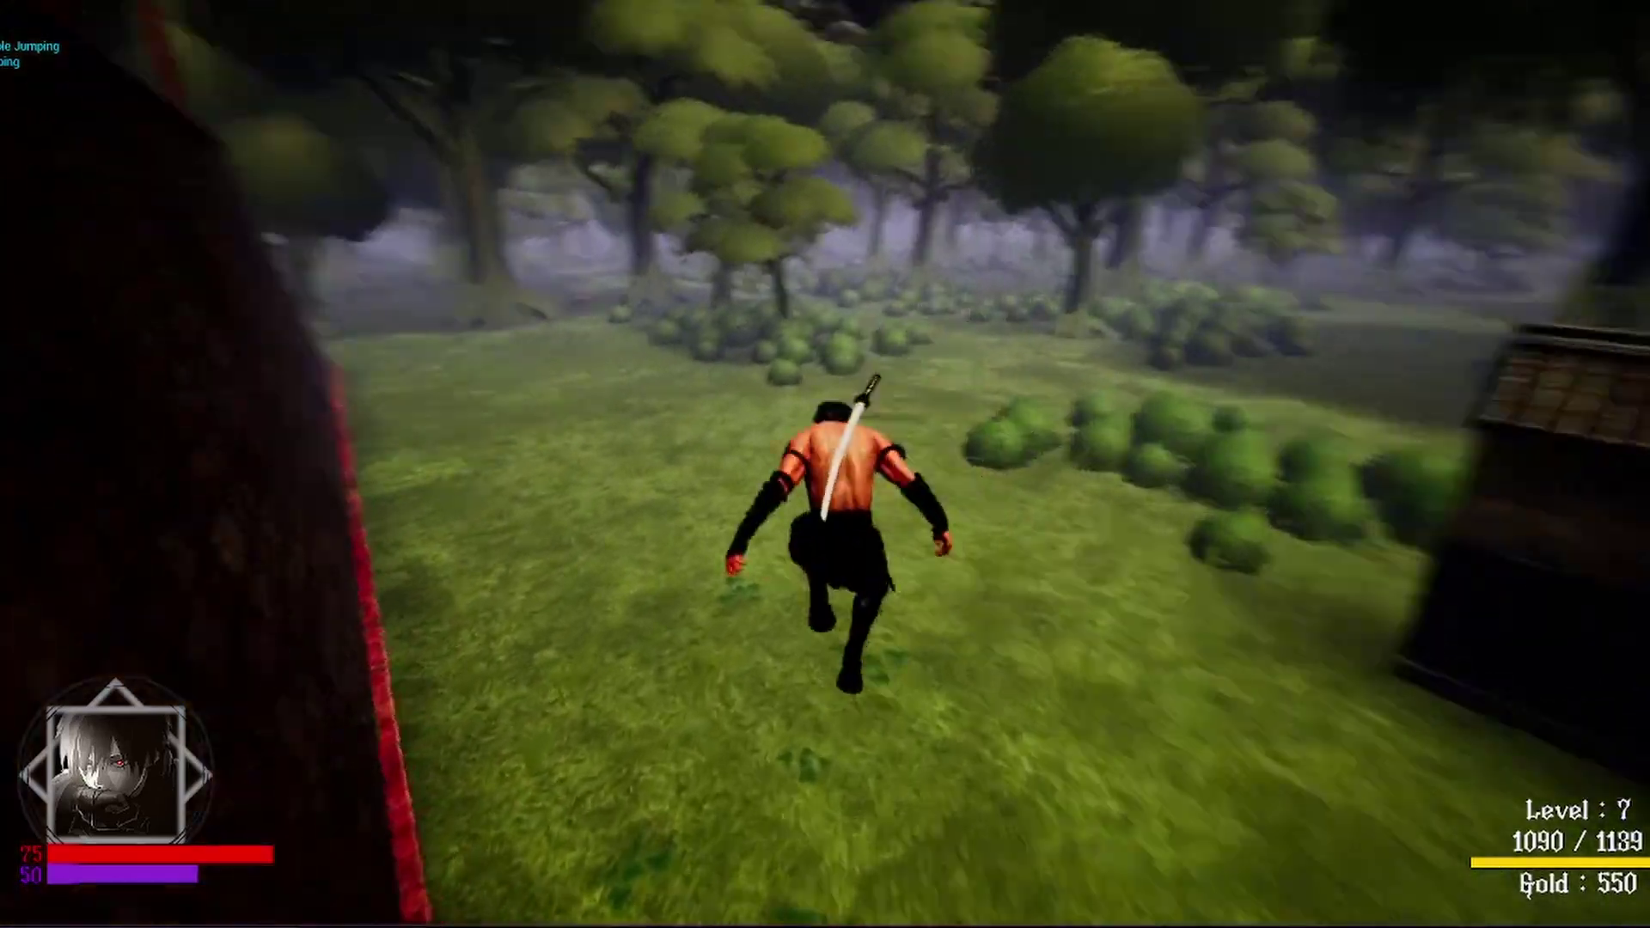